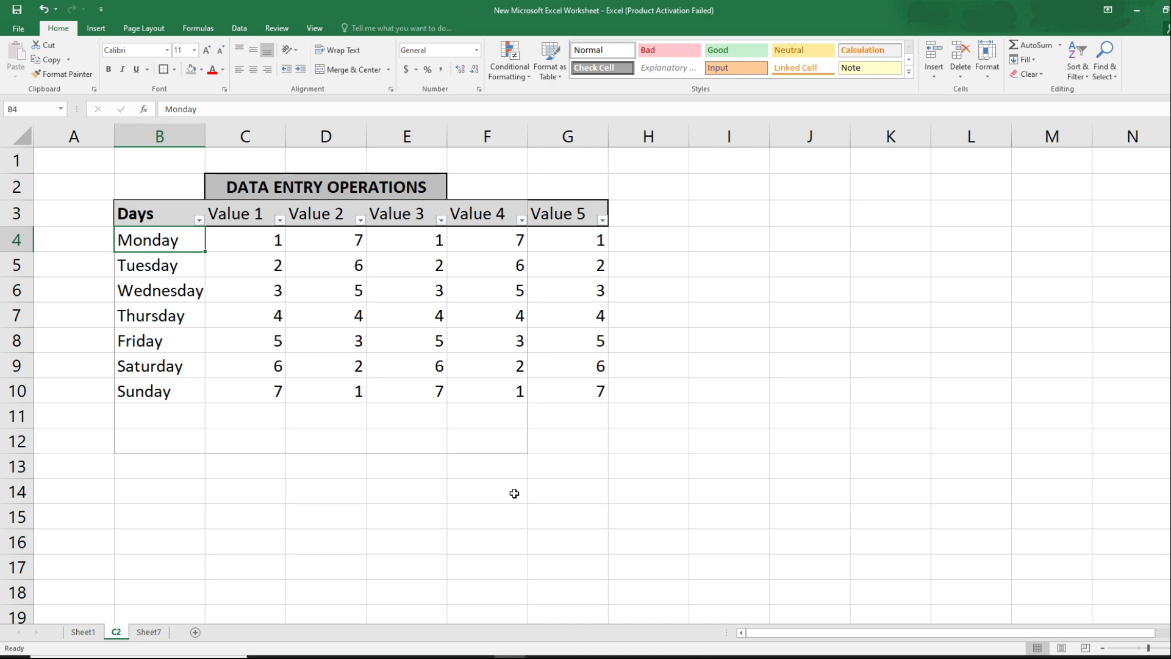
- Select the day names in B4:B10, and reduce the selection back to cell B4
{"action": "key", "text": "ctrl+shift+Down"}
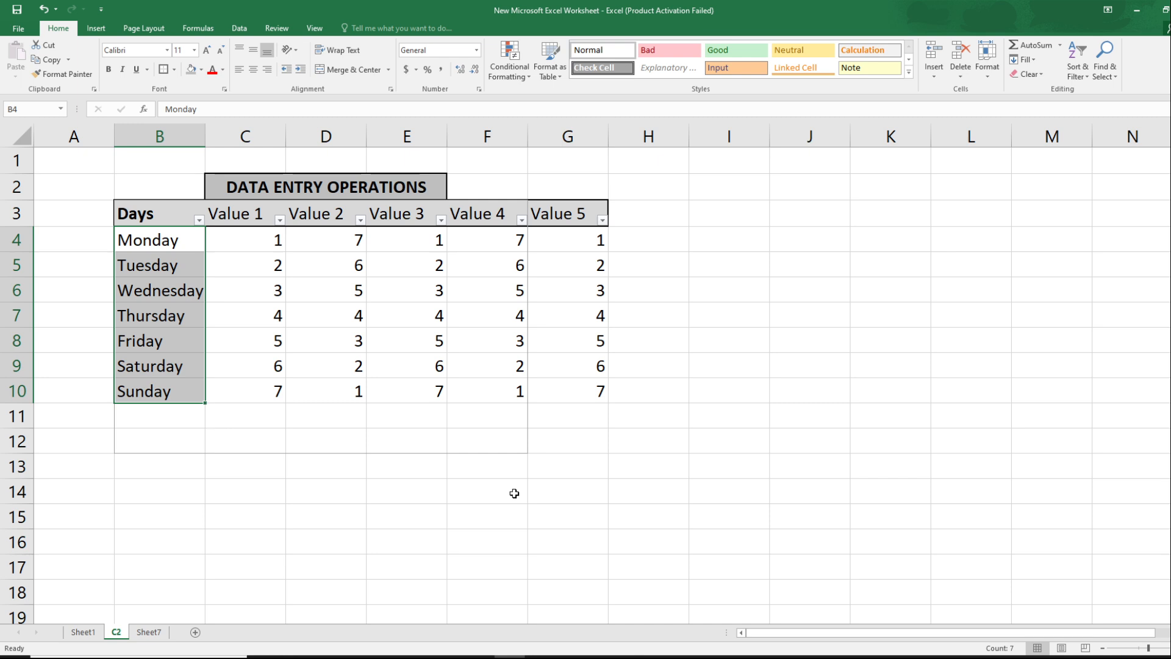
{"action": "key", "text": "shift+BackSpace"}
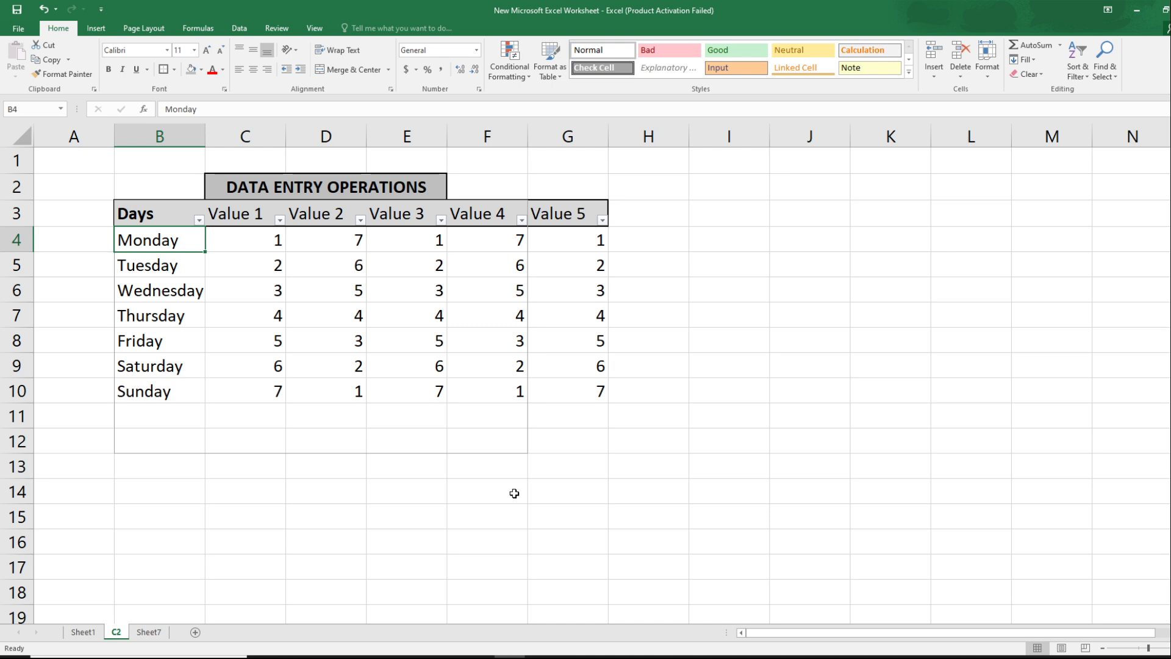
- Copy the Monday entry from B4, paste it into I4 and clear the copy marker
{"action": "key", "text": "ctrl+c"}
{"action": "key", "text": "Right"}
{"action": "key", "text": "Right"}
{"action": "key", "text": "Right"}
{"action": "key", "text": "Right"}
{"action": "key", "text": "Right"}
{"action": "key", "text": "Right"}
{"action": "key", "text": "Right"}
{"action": "key", "text": "Right"}
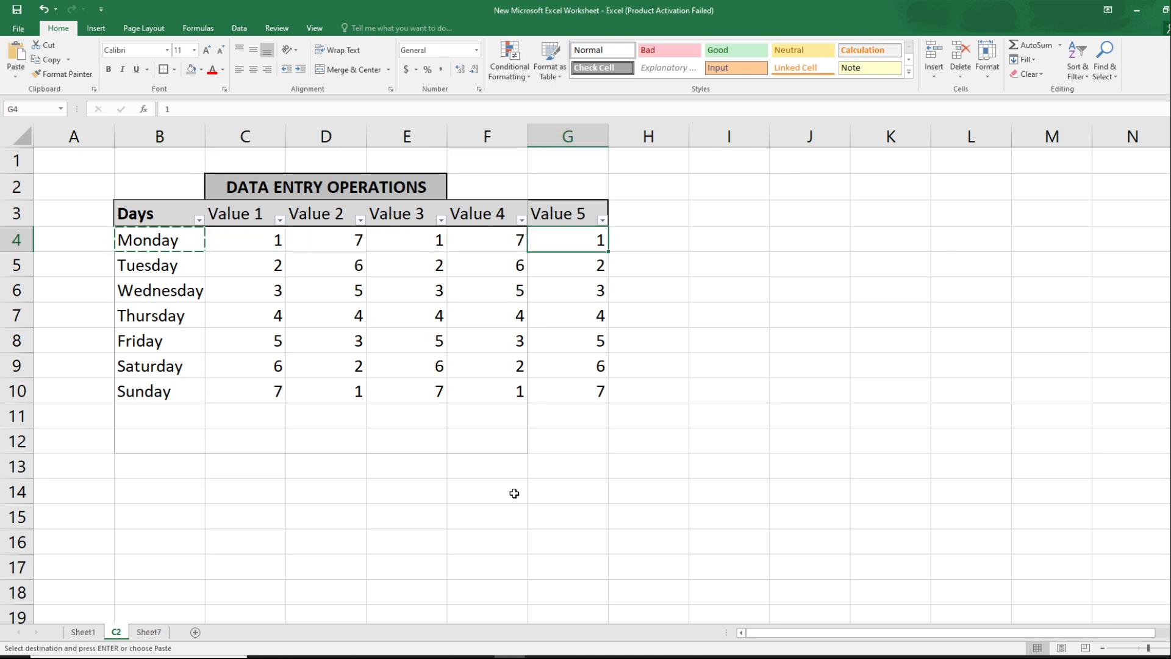
{"action": "key", "text": "Left"}
{"action": "key", "text": "ctrl+v"}
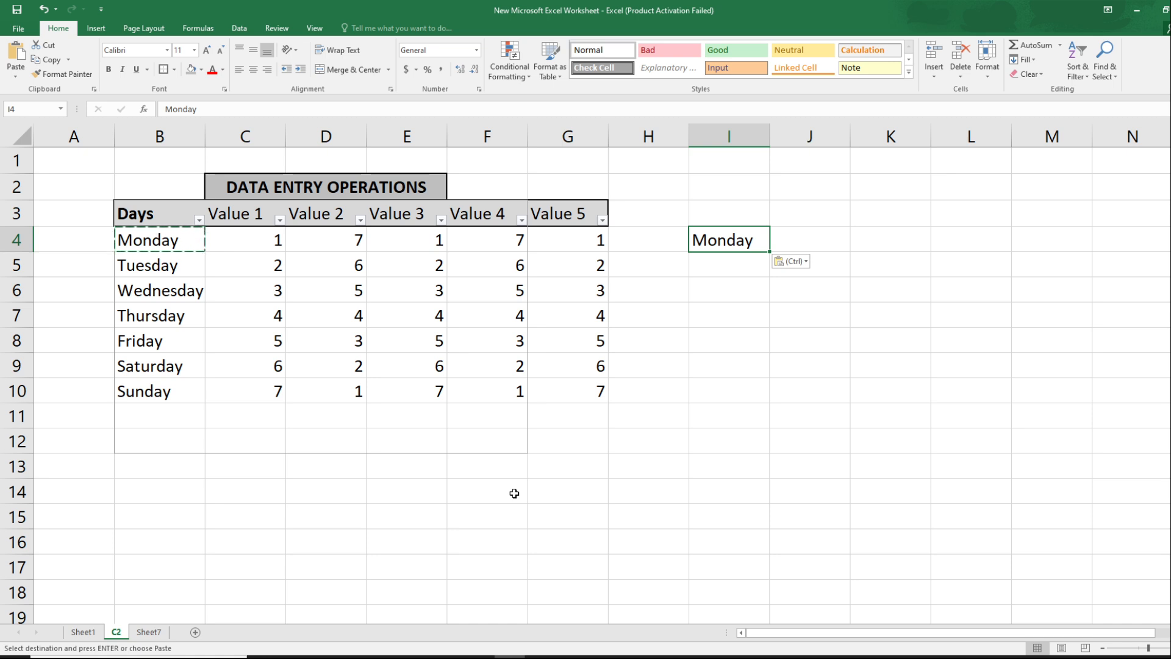
{"action": "key", "text": "Down"}
{"action": "key", "text": "Up"}
{"action": "key", "text": "Escape"}
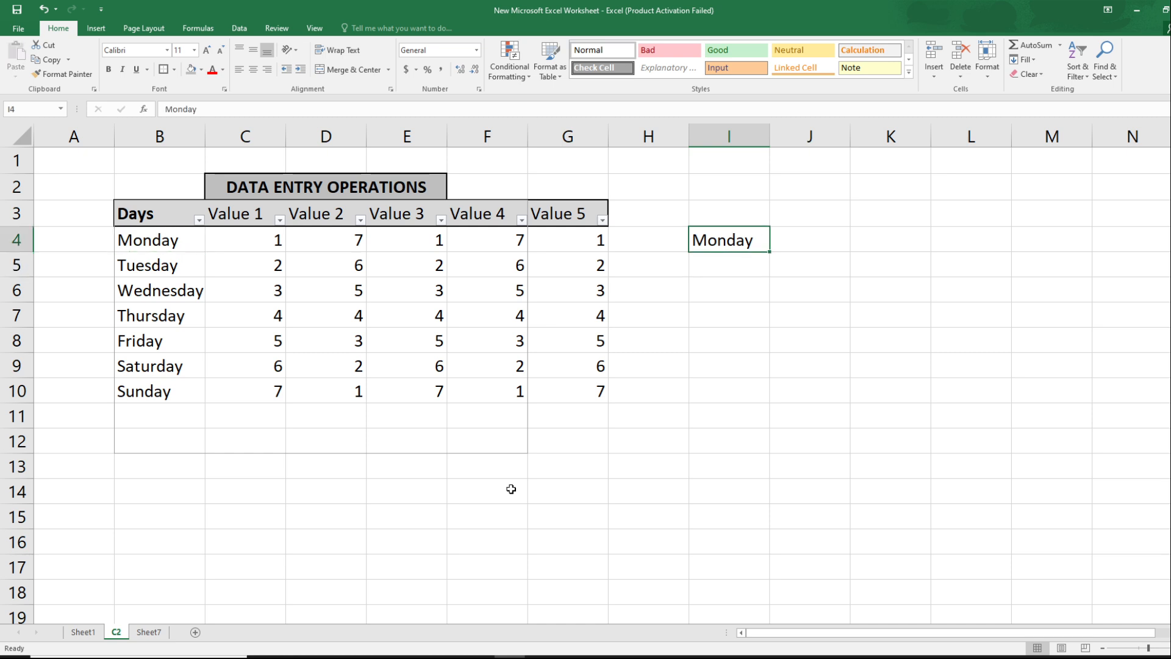
- Undo the paste in I4 and return to the Monday cell in B4
{"action": "key", "text": "ctrl+z"}
{"action": "key", "text": "Left"}
{"action": "key", "text": "Left"}
{"action": "key", "text": "Left"}
{"action": "key", "text": "Left"}
{"action": "key", "text": "Left"}
{"action": "key", "text": "Escape"}
{"action": "key", "text": "Left"}
{"action": "key", "text": "Left"}
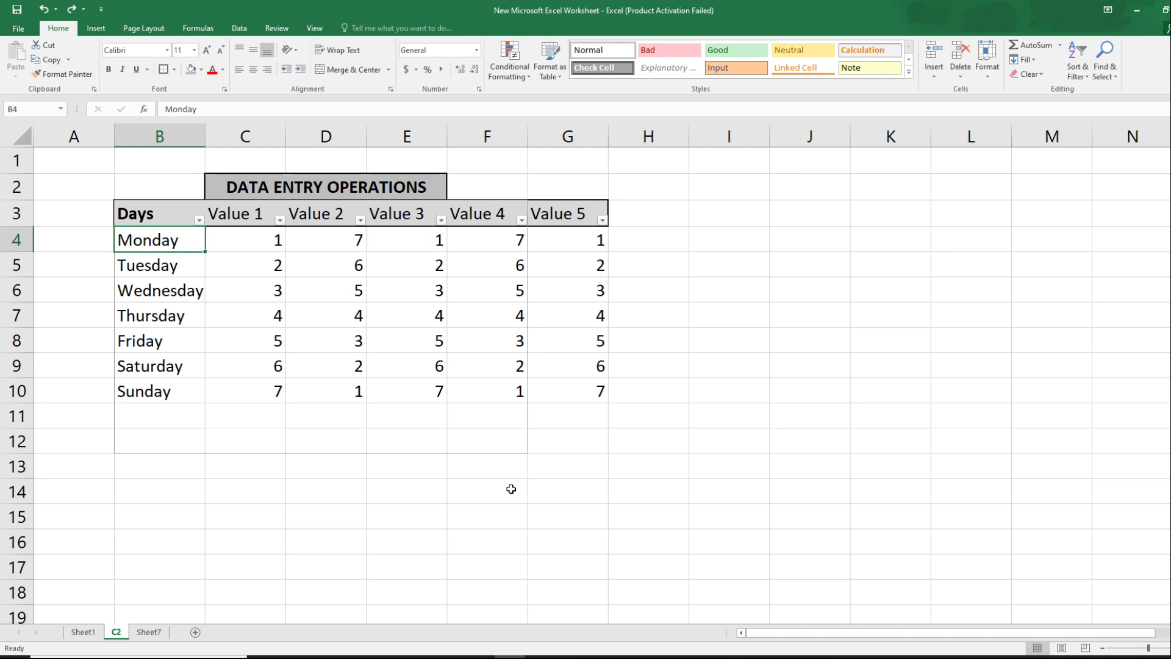
- Cut the Monday entry from B4 and paste it into J4
{"action": "key", "text": "ctrl+c"}
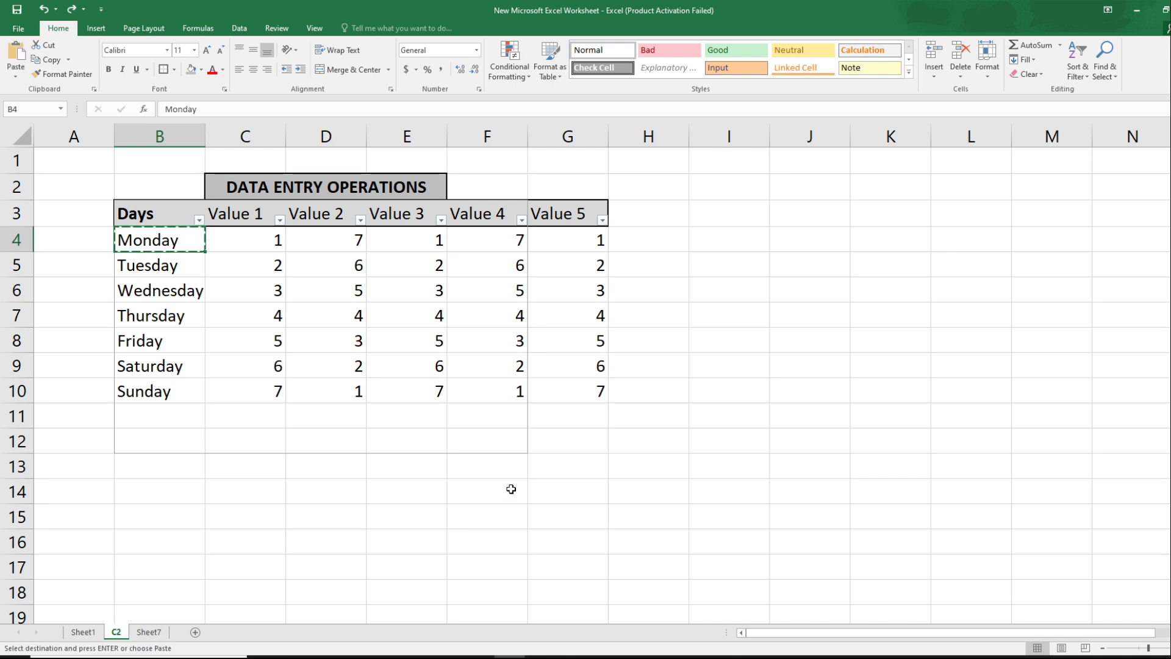
{"action": "key", "text": "Right"}
{"action": "key", "text": "Right"}
{"action": "key", "text": "Right"}
{"action": "key", "text": "Right"}
{"action": "key", "text": "Right"}
{"action": "key", "text": "Right"}
{"action": "key", "text": "Right"}
{"action": "key", "text": "Right"}
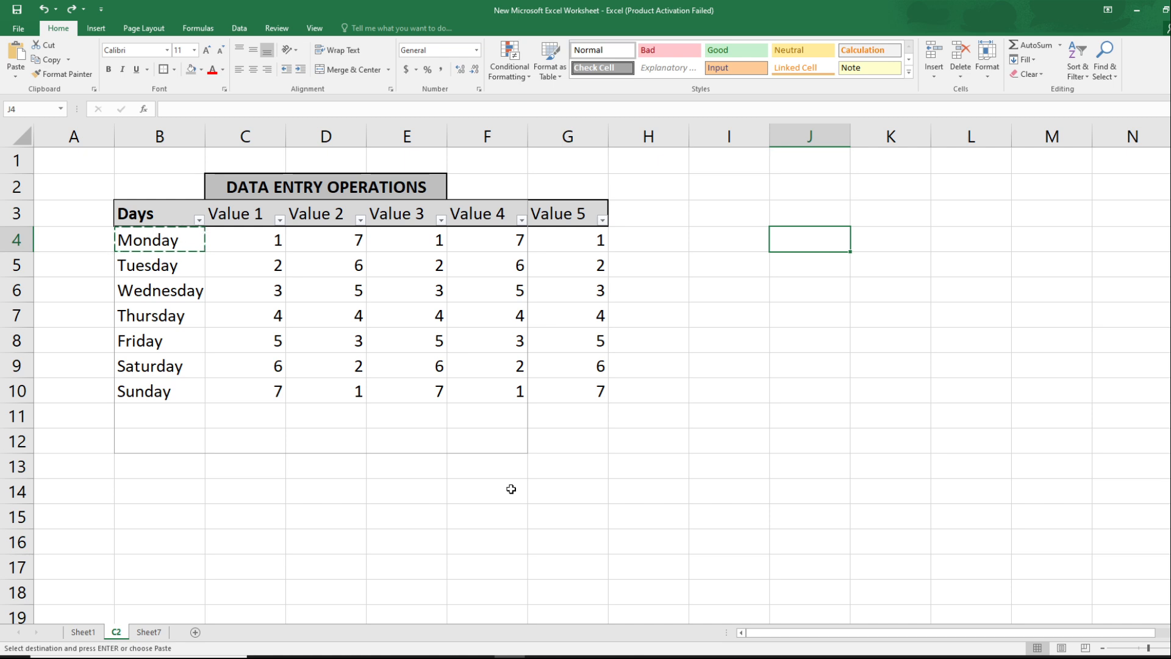
{"action": "key", "text": "ctrl+v"}
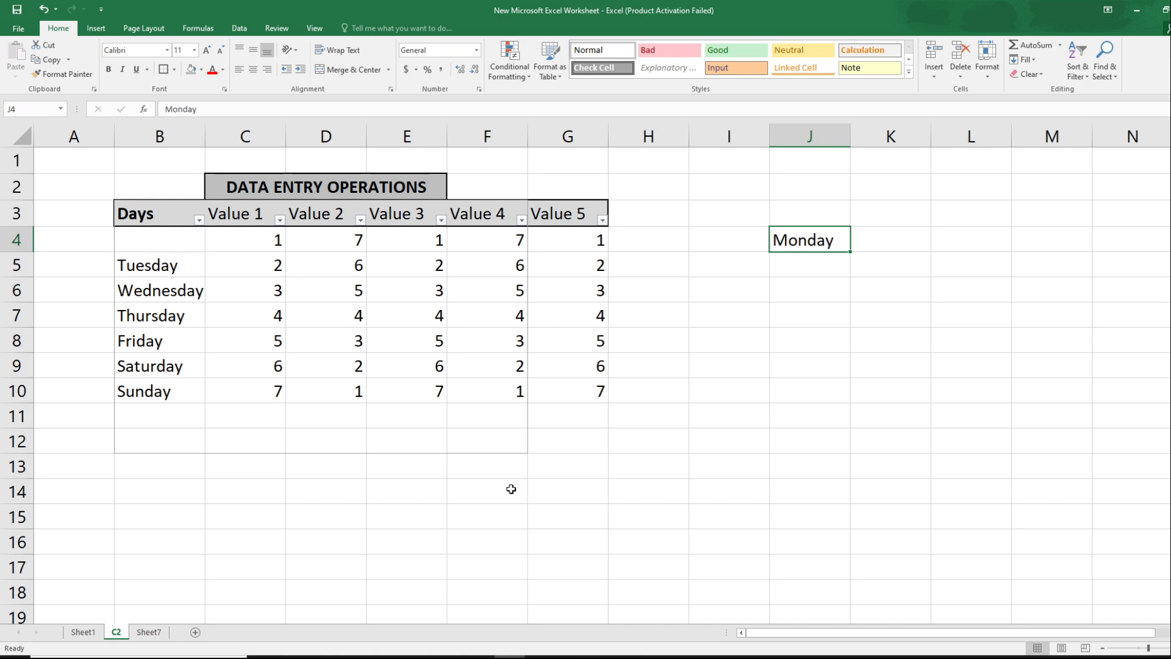
- Undo the move of Monday to J4 and return to cell B4
{"action": "key", "text": "ctrl+z"}
{"action": "key", "text": "Escape"}
{"action": "key", "text": "Left"}
{"action": "key", "text": "Left"}
{"action": "key", "text": "Left"}
{"action": "key", "text": "Left"}
{"action": "key", "text": "Left"}
{"action": "key", "text": "Left"}
{"action": "key", "text": "Left"}
{"action": "key", "text": "Left"}
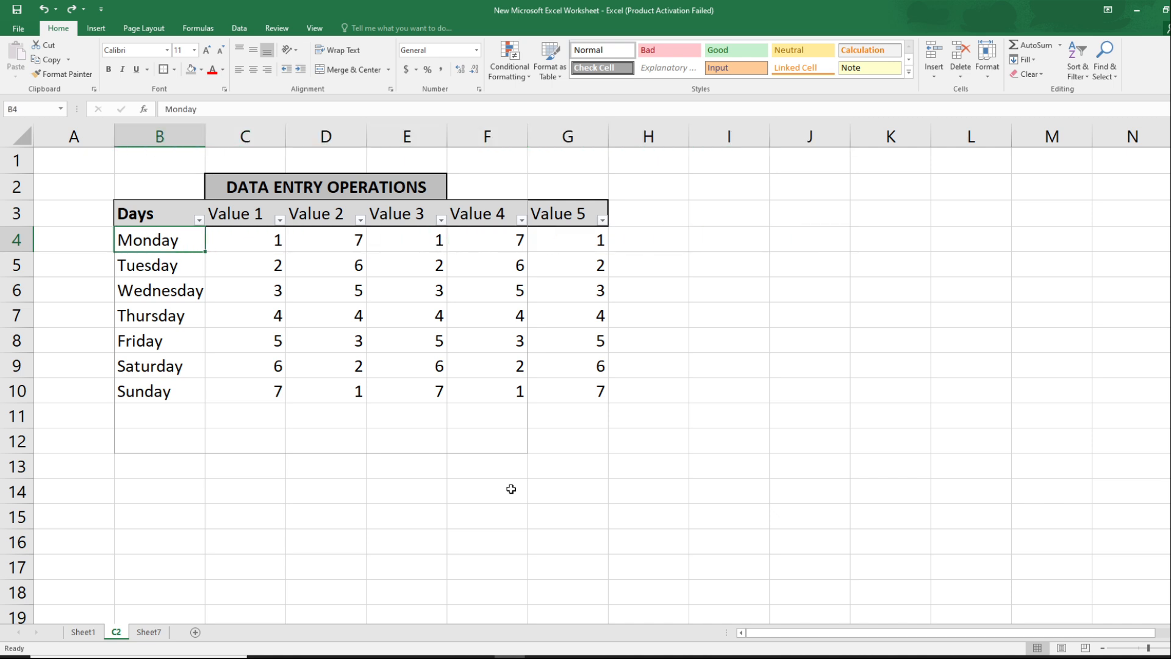
{"action": "key", "text": "Down"}
{"action": "key", "text": "Down"}
{"action": "key", "text": "Down"}
{"action": "key", "text": "Down"}
{"action": "key", "text": "Down"}
{"action": "key", "text": "Down"}
{"action": "key", "text": "Down"}
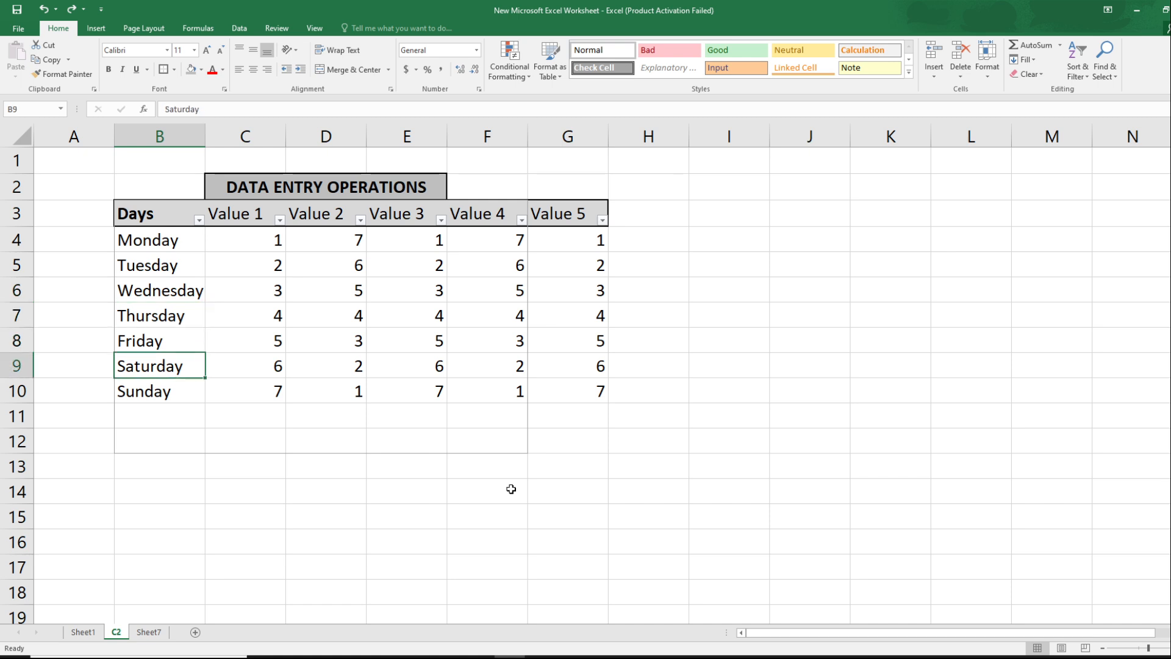
{"action": "key", "text": "Up"}
{"action": "key", "text": "Up"}
{"action": "key", "text": "Up"}
{"action": "key", "text": "Up"}
{"action": "key", "text": "Up"}
{"action": "key", "text": "Up"}
{"action": "key", "text": "Up"}
{"action": "key", "text": "Down"}
{"action": "key", "text": "Down"}
{"action": "key", "text": "Down"}
{"action": "key", "text": "Down"}
{"action": "key", "text": "Up"}
{"action": "key", "text": "Up"}
{"action": "key", "text": "Up"}
{"action": "key", "text": "Up"}
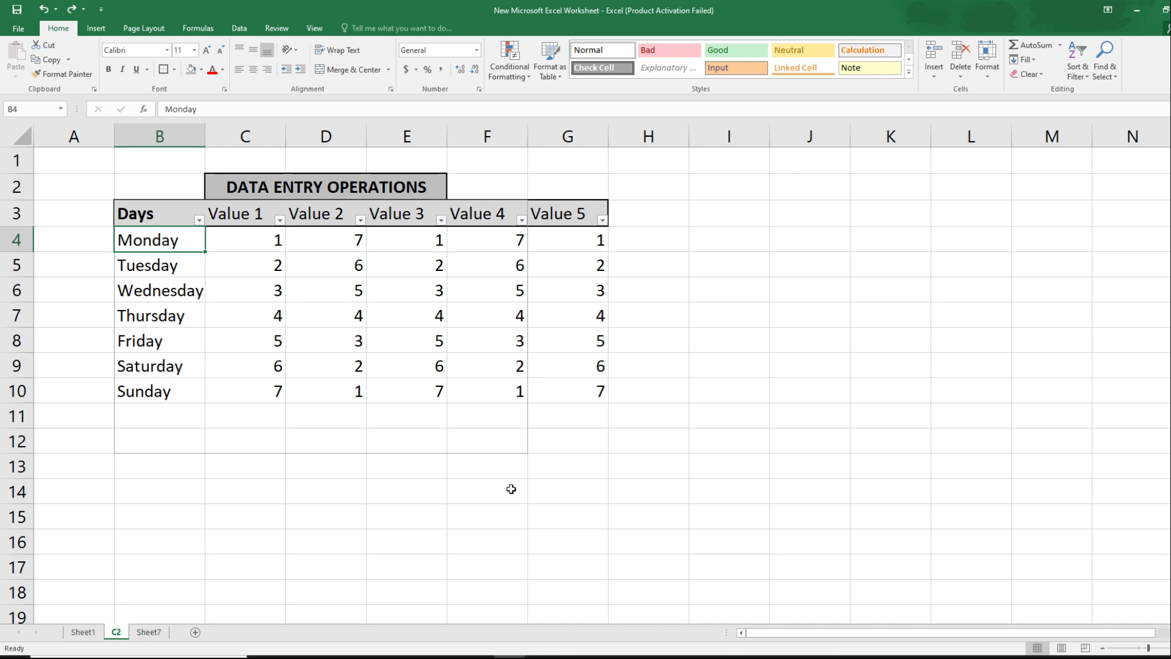
{"action": "key", "text": "Down"}
{"action": "key", "text": "Down"}
{"action": "key", "text": "Down"}
{"action": "key", "text": "Up"}
{"action": "key", "text": "Up"}
{"action": "key", "text": "Up"}
{"action": "key", "text": "Down"}
{"action": "key", "text": "Up"}
- Starting at Monday in B4, extend the selection cell by cell down to Sunday in B10
{"action": "left_click", "coordinate": [165, 270]}
{"action": "left_click", "coordinate": [166, 242]}
{"action": "key", "text": "shift+Down"}
{"action": "key", "text": "shift+Down"}
{"action": "key", "text": "shift+Down"}
{"action": "key", "text": "shift+Down"}
{"action": "key", "text": "shift+Down"}
{"action": "key", "text": "shift+Down"}
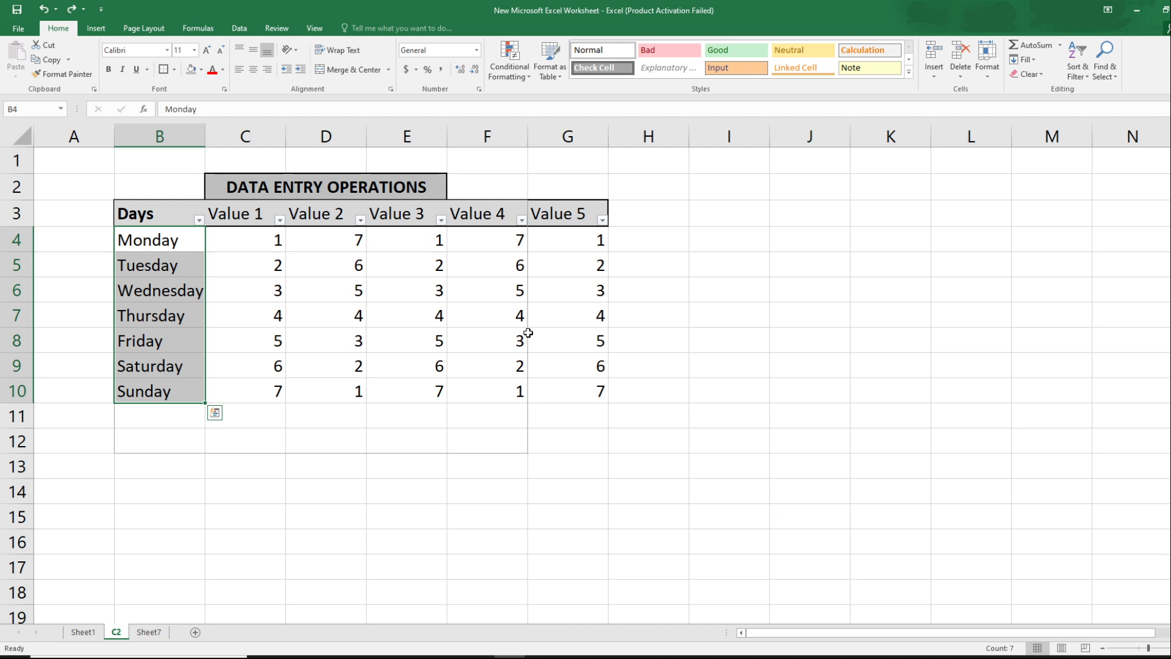
- Collapse the selection to B4 and select the whole filled day list down to B10 at once
{"action": "key", "text": "Up"}
{"action": "key", "text": "Down"}
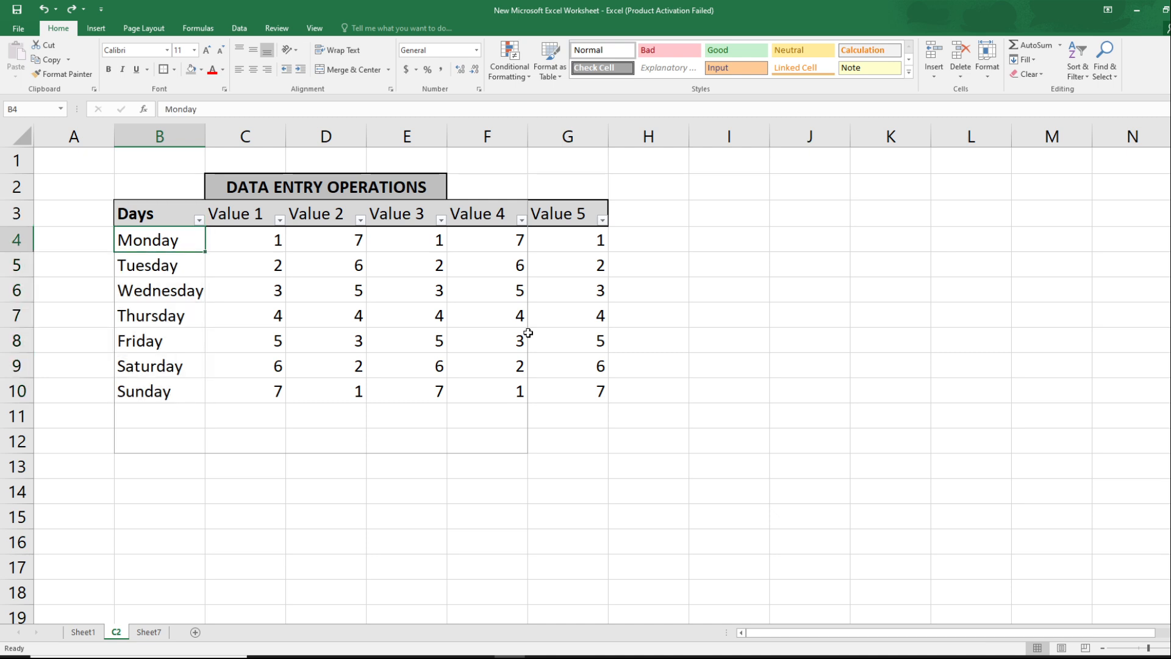
{"action": "key", "text": "ctrl+shift+Down"}
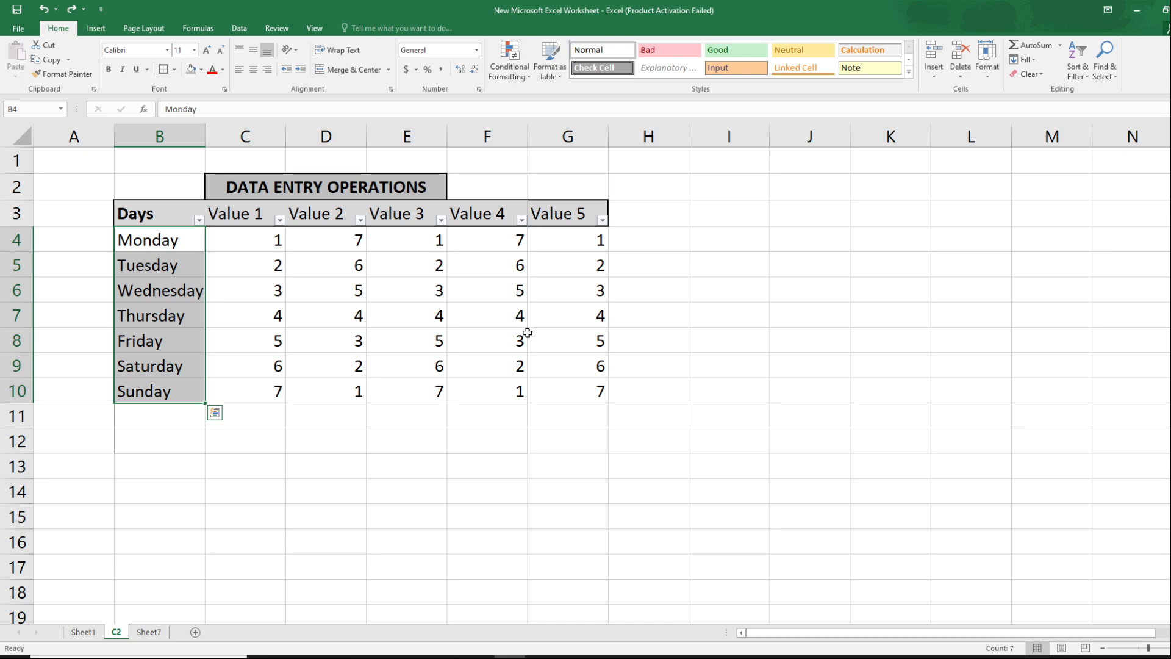
- Enter Monday in B11, directly below Sunday
{"action": "key", "text": "Down"}
{"action": "key", "text": "Down"}
{"action": "key", "text": "Down"}
{"action": "key", "text": "Down"}
{"action": "key", "text": "Down"}
{"action": "key", "text": "Down"}
{"action": "key", "text": "Down"}
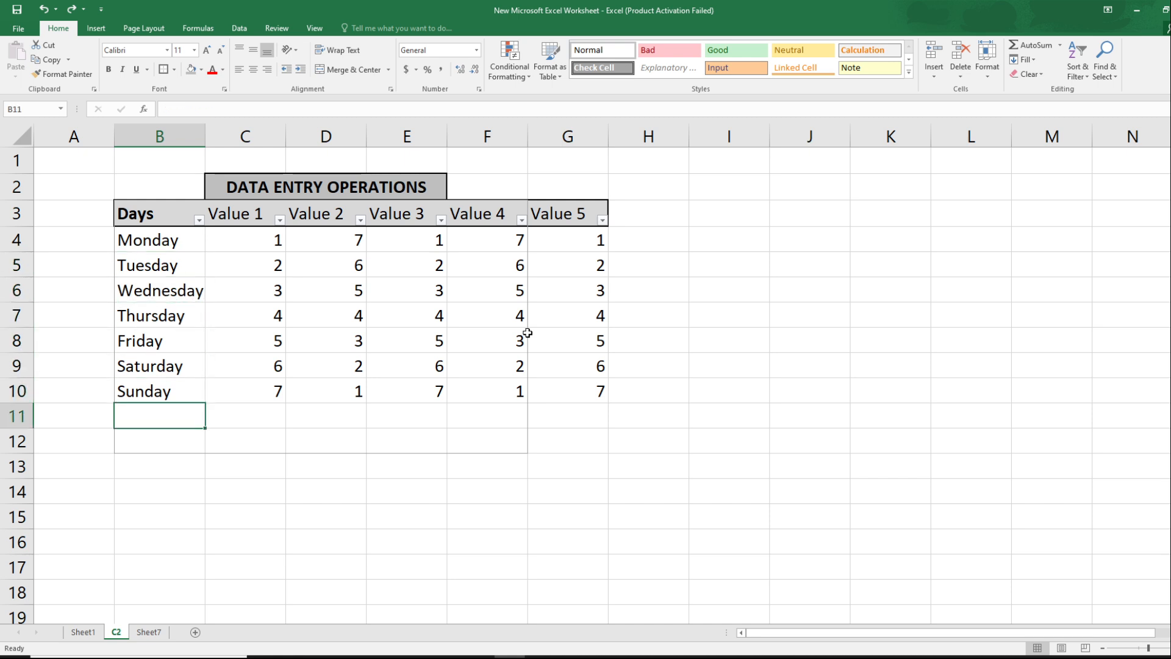
{"action": "type", "text": "Monday"}
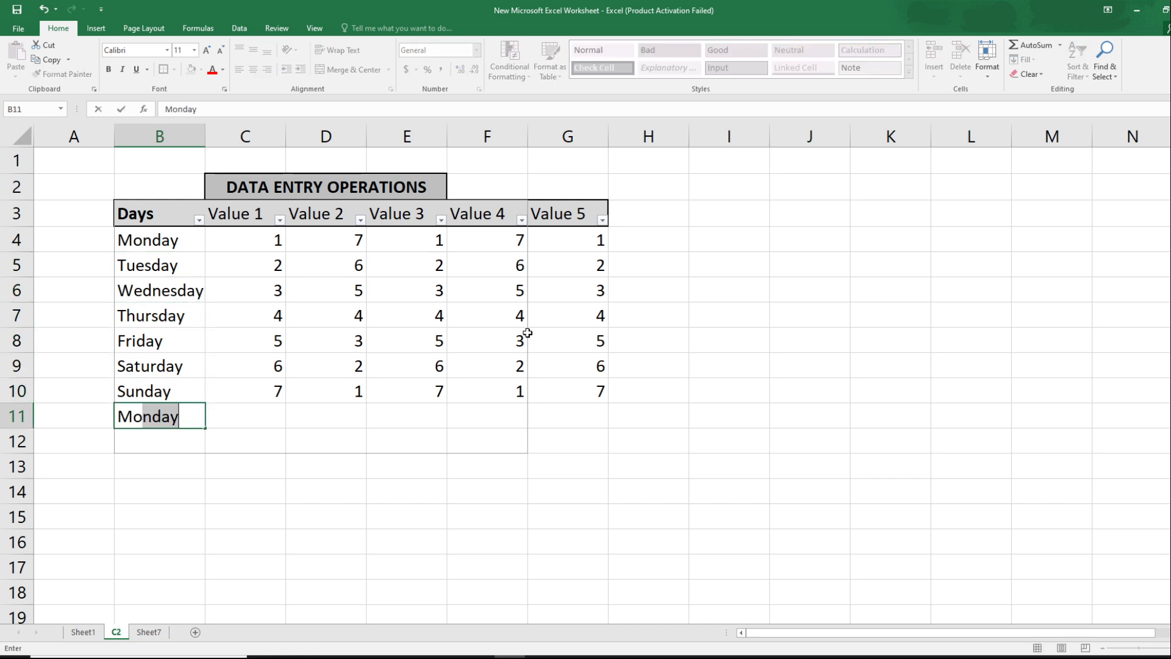
{"action": "key", "text": "Return"}
- Return to B4 and select the whole filled day list down to B11
{"action": "key", "text": "Up"}
{"action": "key", "text": "Up"}
{"action": "key", "text": "Up"}
{"action": "key", "text": "Up"}
{"action": "key", "text": "Up"}
{"action": "key", "text": "Up"}
{"action": "key", "text": "Up"}
{"action": "key", "text": "Up"}
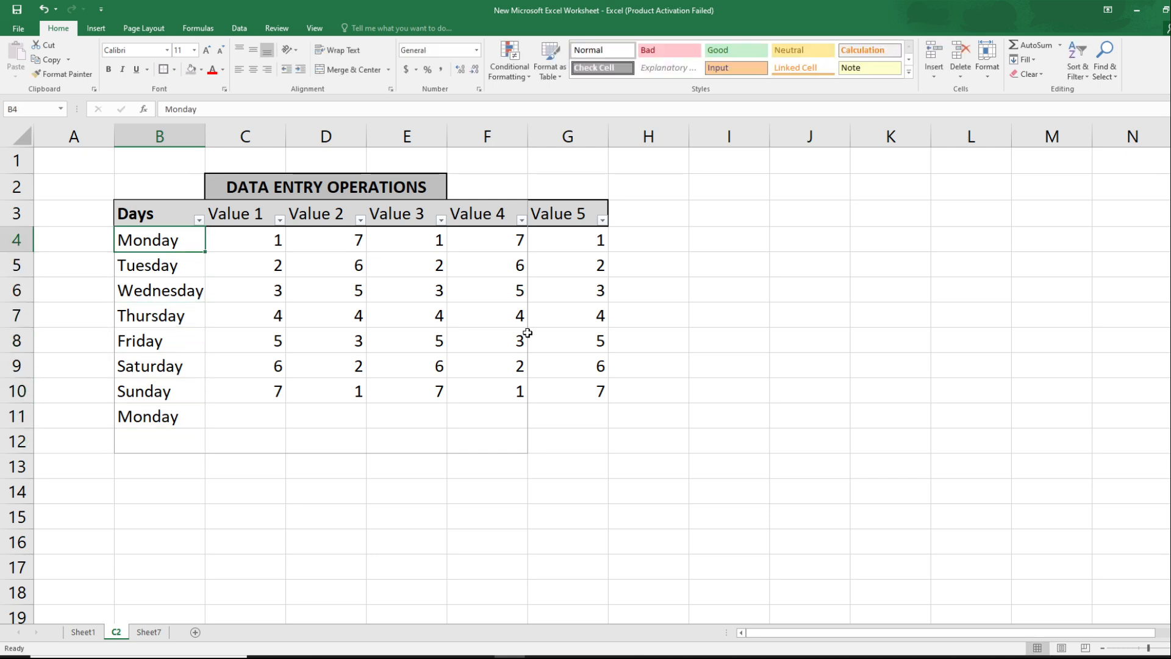
{"action": "key", "text": "ctrl+shift+Down"}
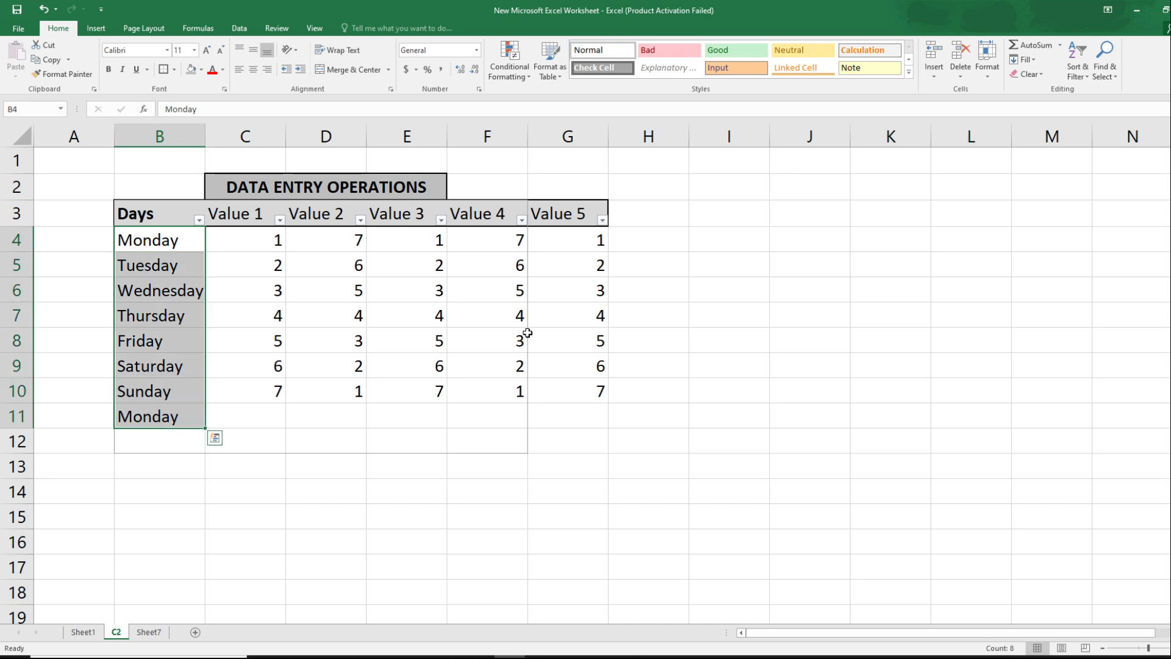
- Collapse the selection to B4 and extend it cell by cell to Sunday in B10, excluding B11
{"action": "key", "text": "shift+BackSpace"}
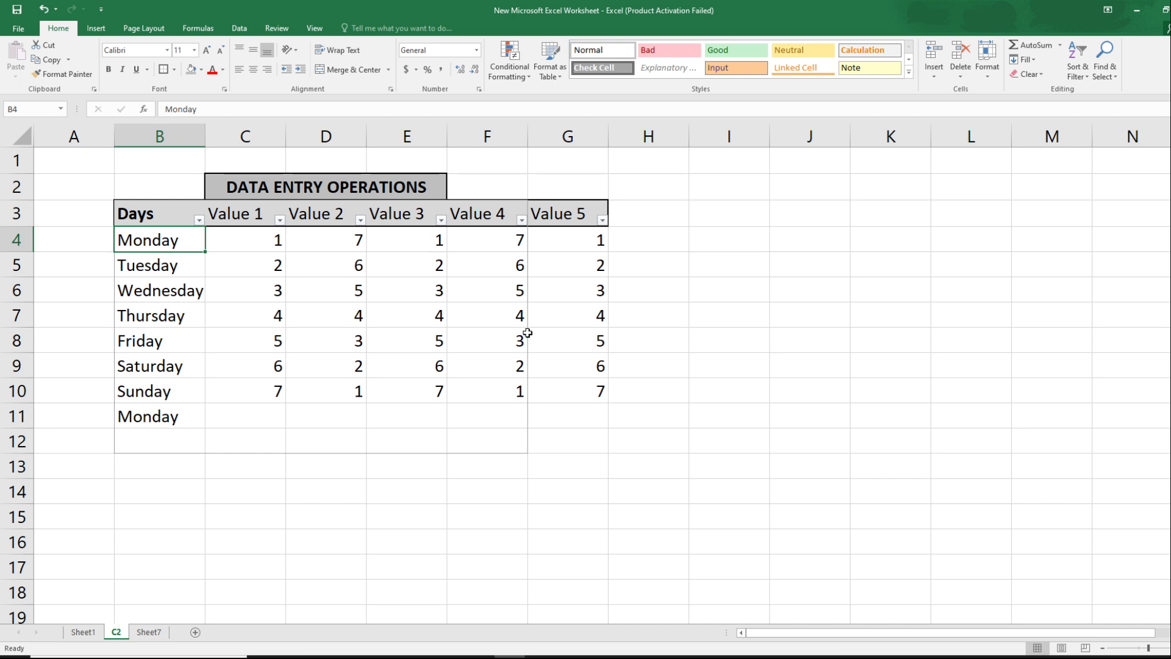
{"action": "key", "text": "shift+Down"}
{"action": "key", "text": "shift+Down"}
{"action": "key", "text": "shift+Down"}
{"action": "key", "text": "shift+Down"}
{"action": "key", "text": "shift+Down"}
{"action": "key", "text": "shift+Down"}
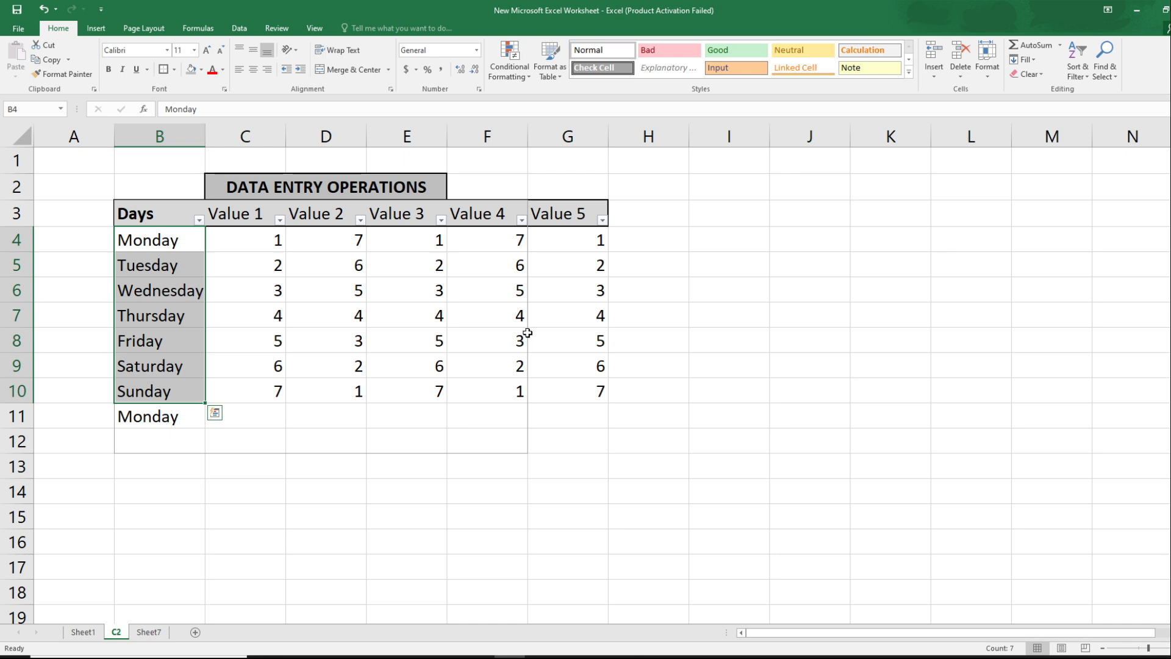
- Clear the extra Monday entry in B11
{"action": "key", "text": "Down"}
{"action": "key", "text": "Up"}
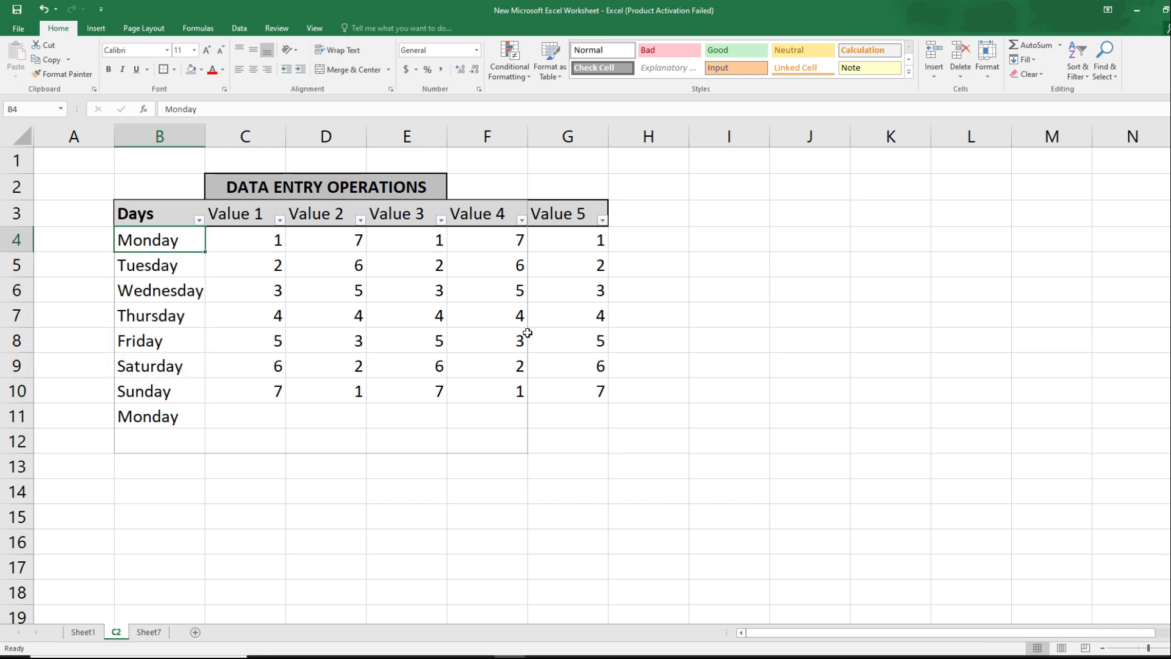
{"action": "key", "text": "Down"}
{"action": "key", "text": "Down"}
{"action": "key", "text": "Down"}
{"action": "key", "text": "Down"}
{"action": "key", "text": "Down"}
{"action": "key", "text": "Down"}
{"action": "key", "text": "Down"}
{"action": "key", "text": "Down"}
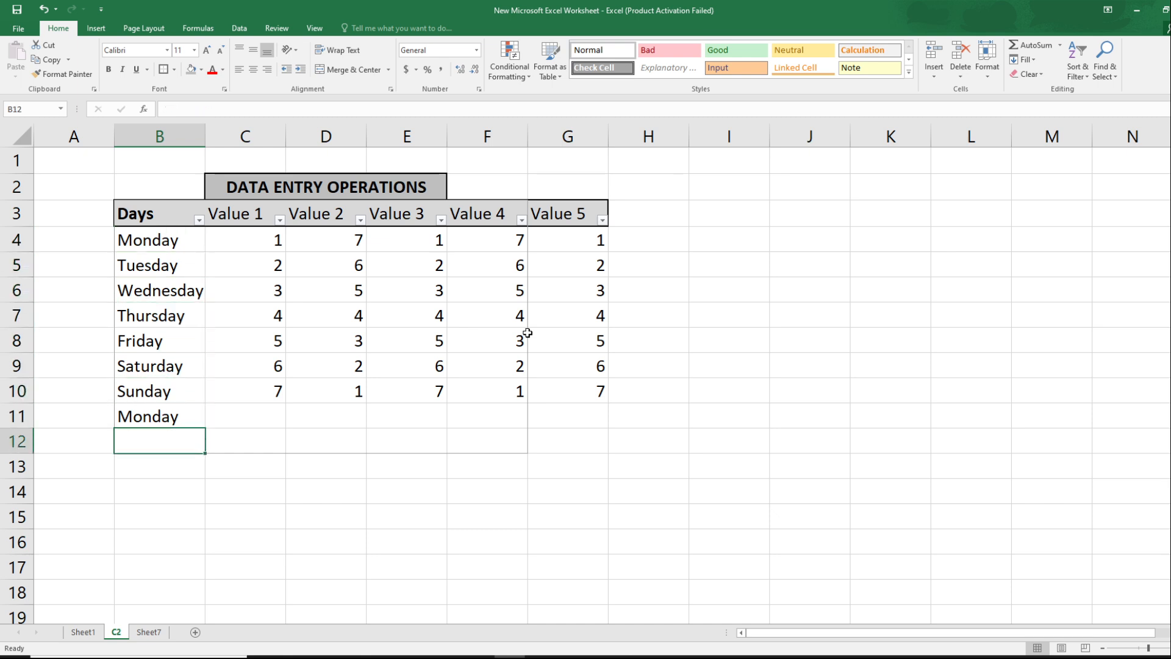
{"action": "key", "text": "Up"}
{"action": "key", "text": "BackSpace"}
- Copy the day list range B4:B11 and paste it into column J starting at J4
{"action": "key", "text": "Up"}
{"action": "key", "text": "Up"}
{"action": "key", "text": "Up"}
{"action": "key", "text": "Up"}
{"action": "key", "text": "Up"}
{"action": "key", "text": "Up"}
{"action": "key", "text": "Up"}
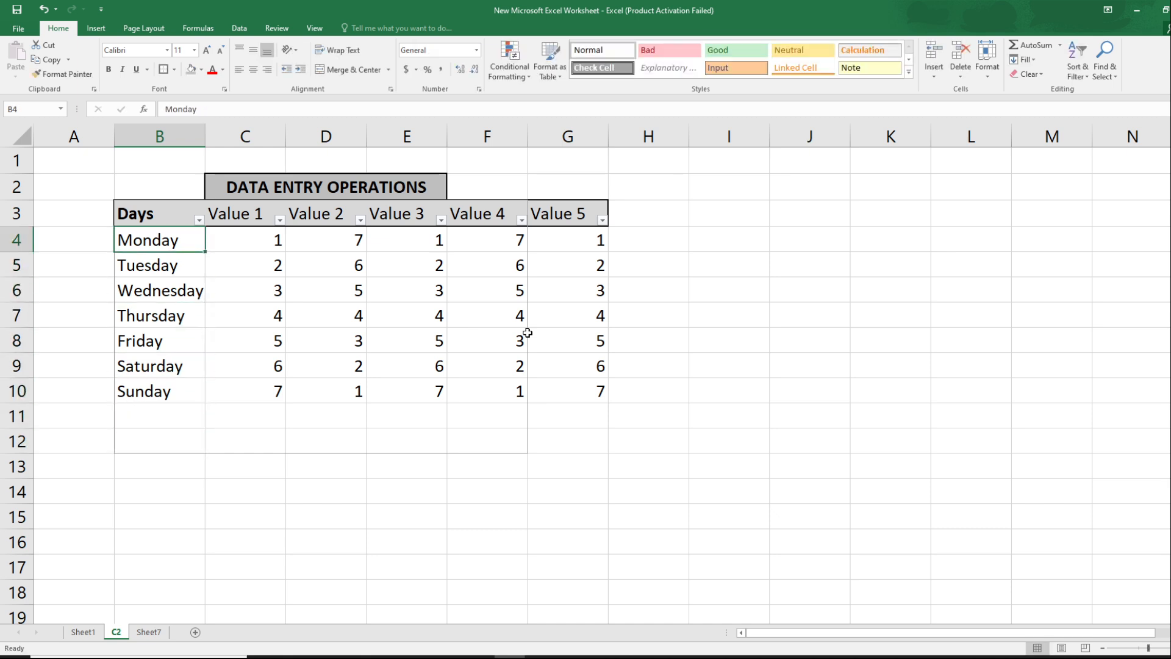
{"action": "key", "text": "ctrl+shift+Down"}
{"action": "key", "text": "ctrl+c"}
{"action": "key", "text": "Right"}
{"action": "key", "text": "Right"}
{"action": "key", "text": "Right"}
{"action": "key", "text": "Right"}
{"action": "key", "text": "Right"}
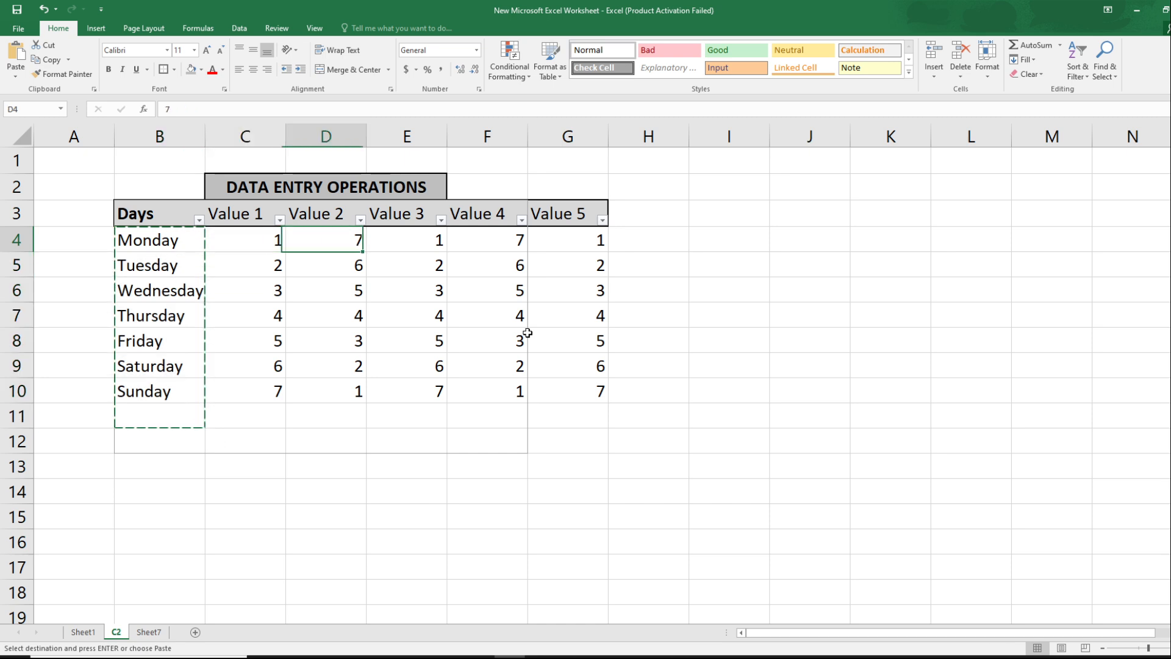
{"action": "key", "text": "Right"}
{"action": "key", "text": "Right"}
{"action": "key", "text": "Right"}
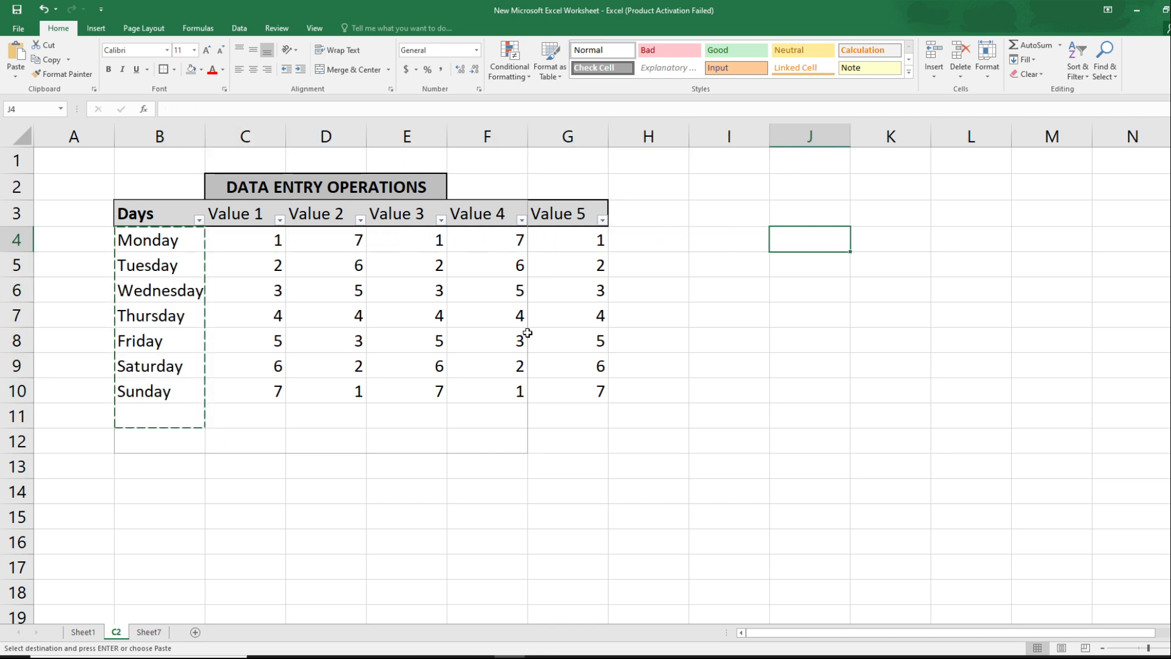
{"action": "key", "text": "ctrl+v"}
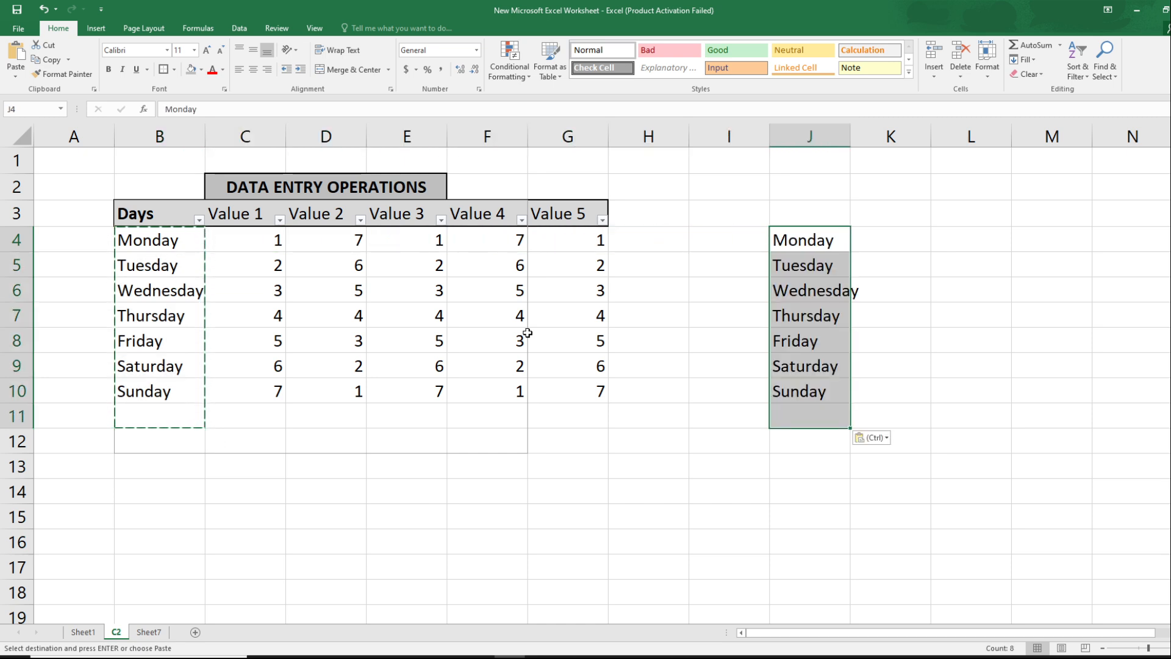
- Undo both the paste at J4 and the clearing of B11, and cancel the active copy marker
{"action": "key", "text": "ctrl+z"}
{"action": "key", "text": "ctrl+z"}
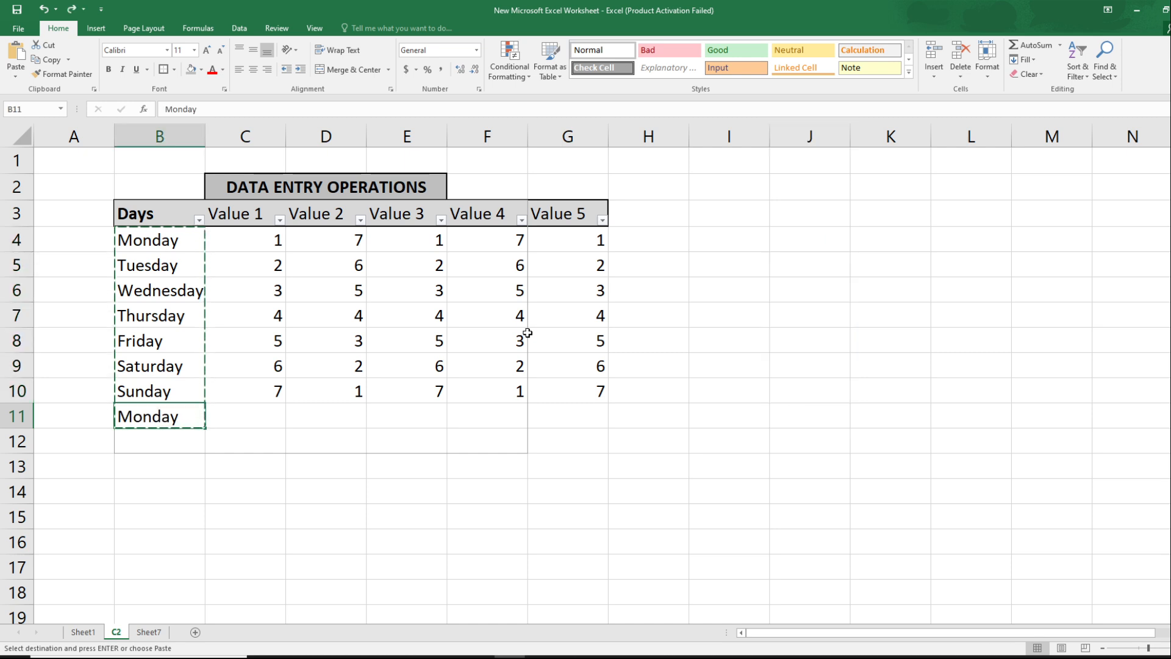
{"action": "key", "text": "Escape"}
- Cut the complete day list in B4:B11, from the first Monday through the extra Monday
{"action": "key", "text": "Up"}
{"action": "key", "text": "Up"}
{"action": "key", "text": "Up"}
{"action": "key", "text": "Up"}
{"action": "key", "text": "Up"}
{"action": "key", "text": "Up"}
{"action": "key", "text": "Up"}
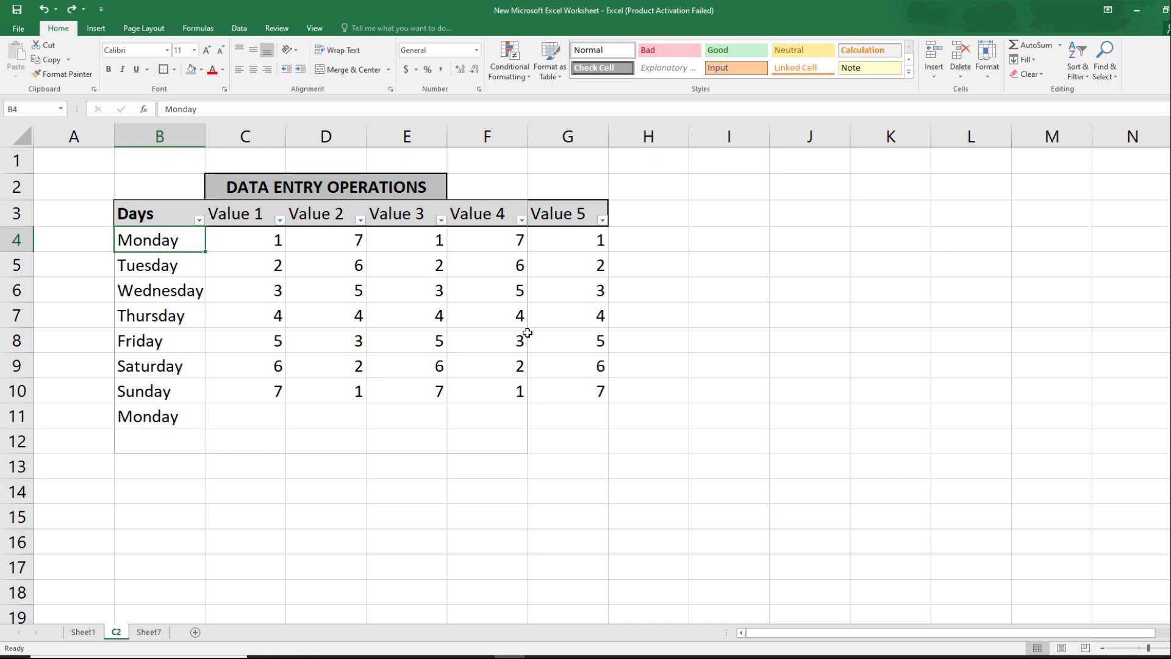
{"action": "key", "text": "ctrl+shift+Down"}
{"action": "key", "text": "ctrl+c"}
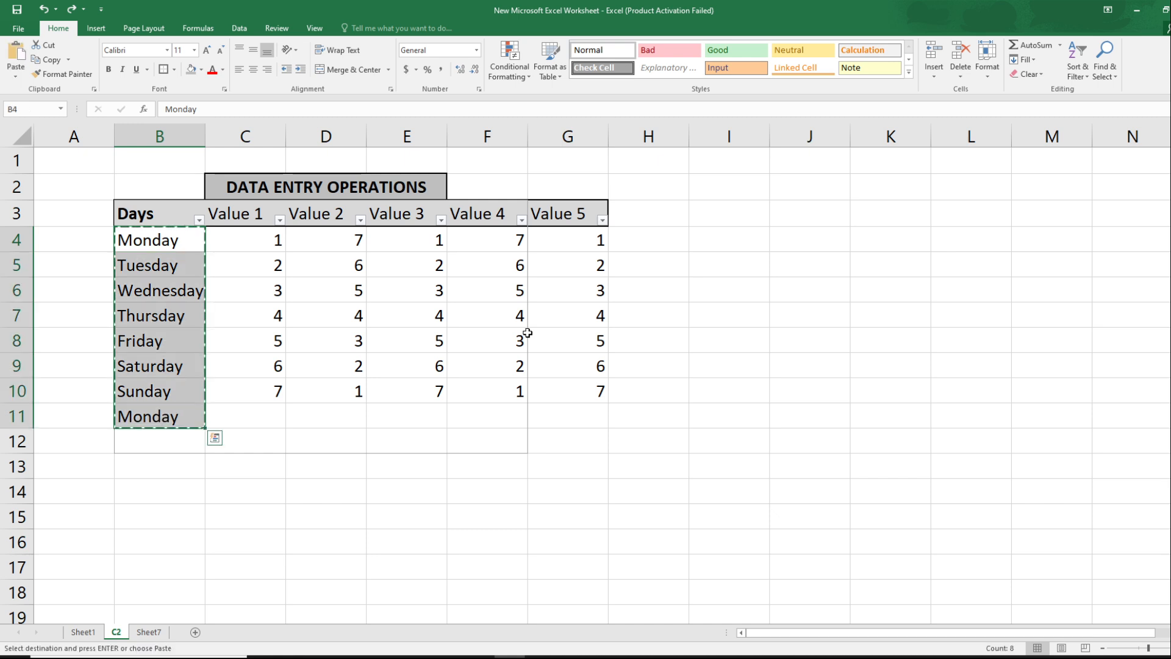
- Paste the cut day list into column I starting at I4
{"action": "key", "text": "Right"}
{"action": "key", "text": "Right"}
{"action": "key", "text": "Right"}
{"action": "key", "text": "Right"}
{"action": "key", "text": "Right"}
{"action": "key", "text": "Right"}
{"action": "key", "text": "Right"}
{"action": "key", "text": "ctrl+v"}
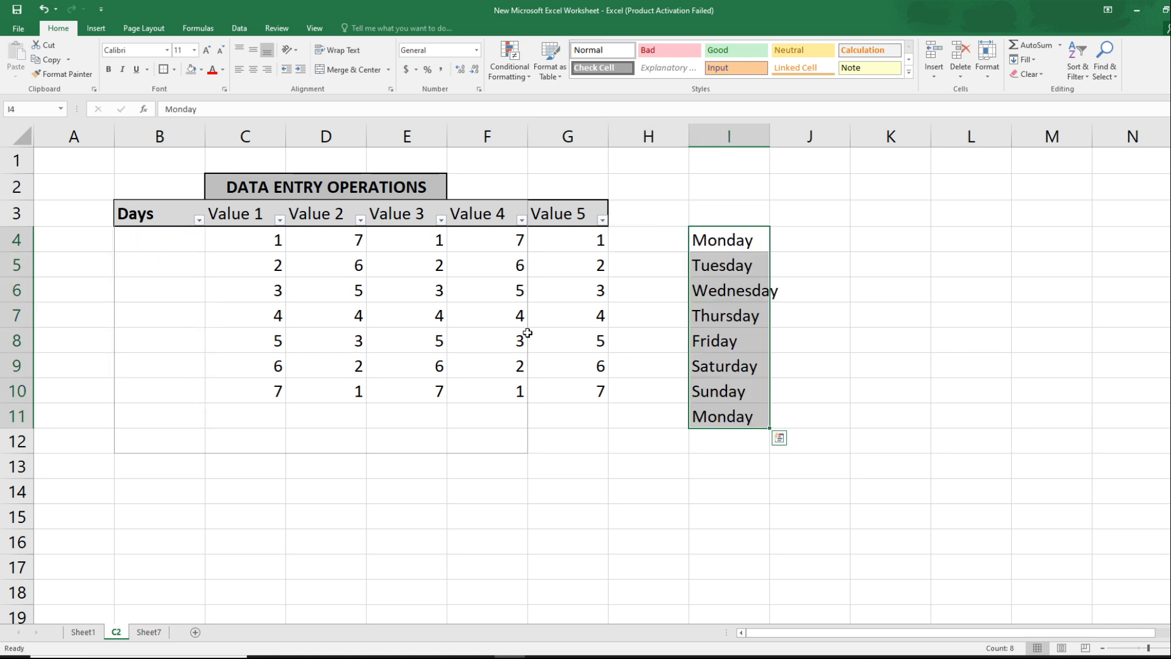
- Undo the move to column I, repeat and undo it once more, and cancel the active cut marker
{"action": "key", "text": "ctrl+z"}
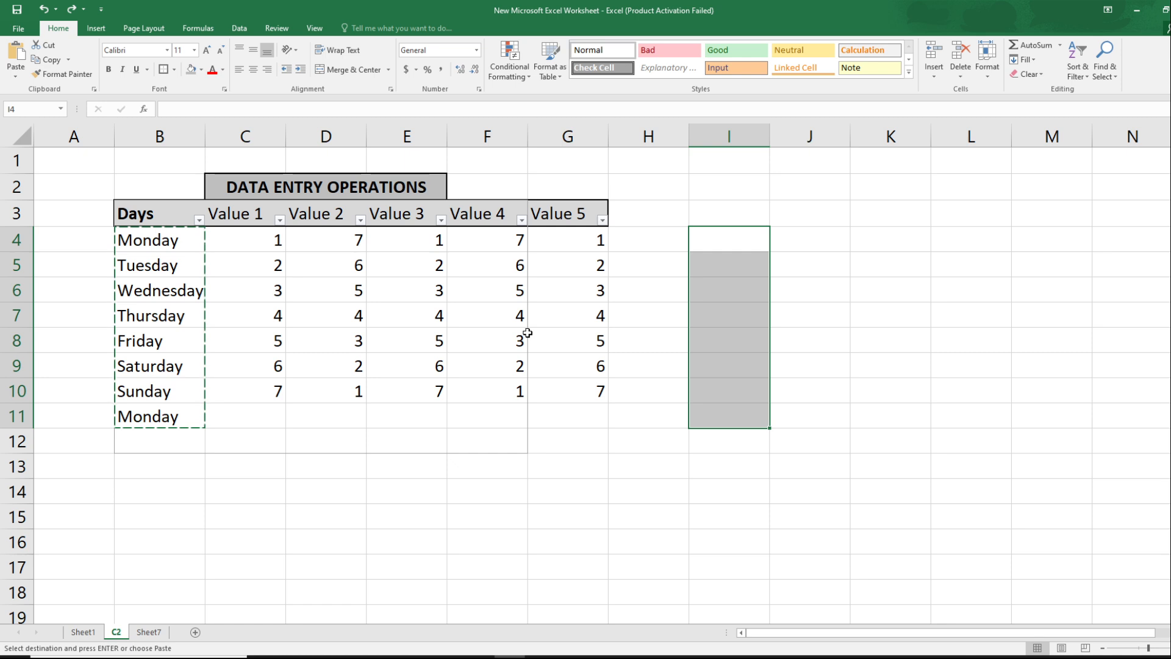
{"action": "key", "text": "ctrl+v"}
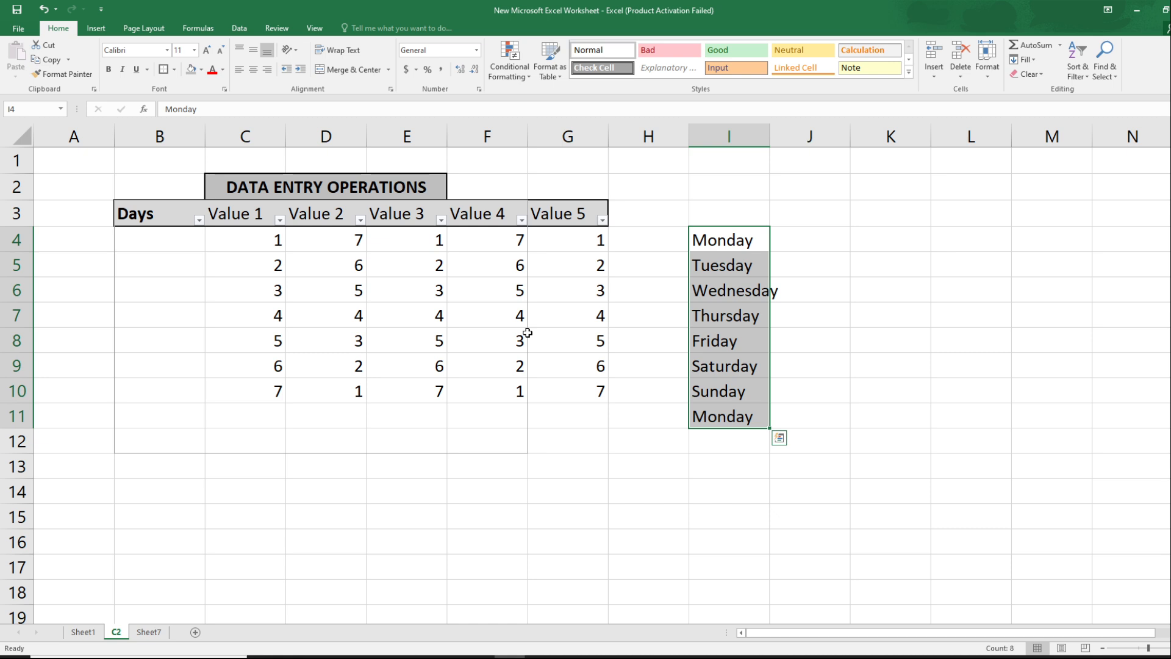
{"action": "key", "text": "ctrl+z"}
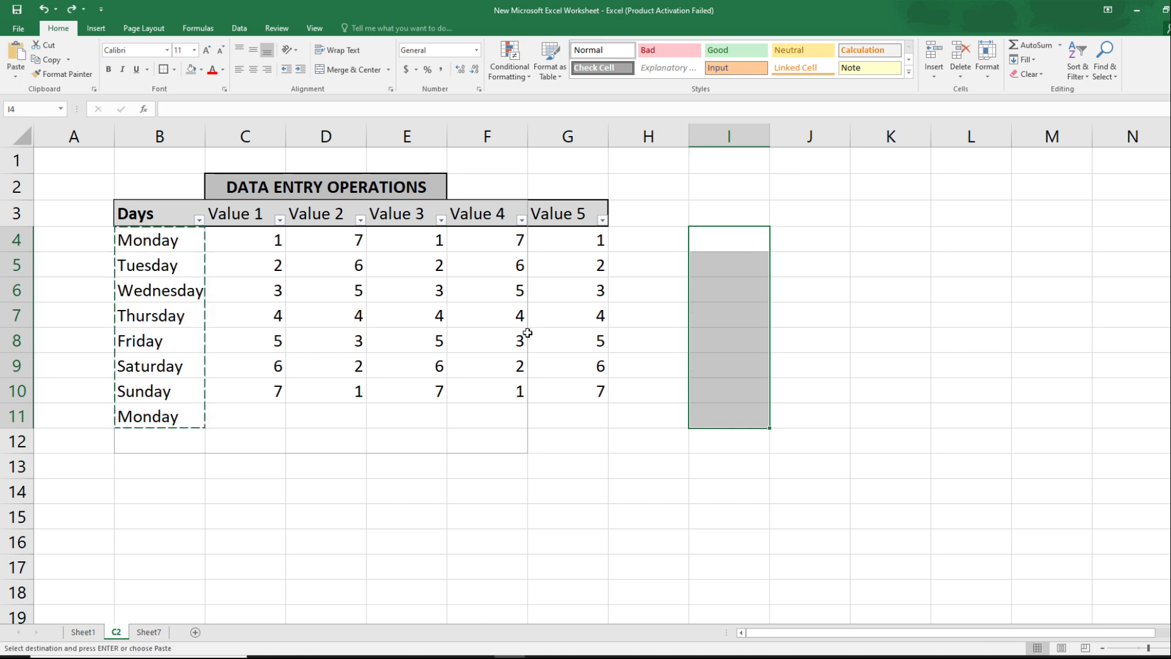
{"action": "key", "text": "Escape"}
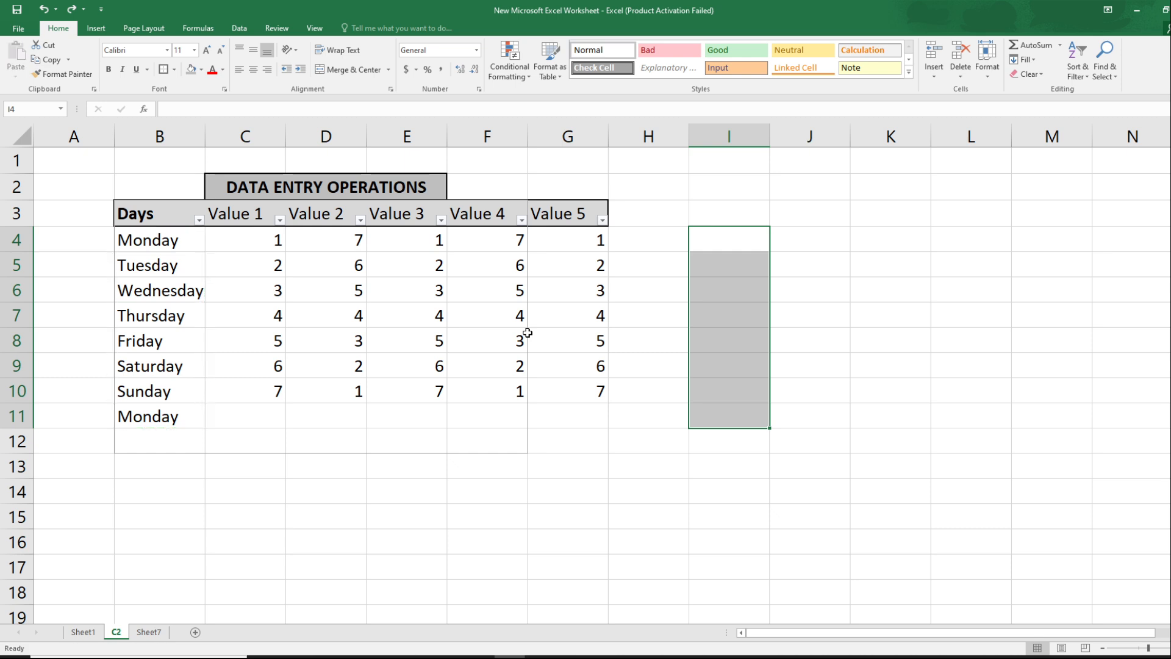
- Return to B4, select the day list down to B11 and cut it again
{"action": "key", "text": "Left"}
{"action": "key", "text": "Left"}
{"action": "key", "text": "Left"}
{"action": "key", "text": "Left"}
{"action": "key", "text": "Left"}
{"action": "key", "text": "Left"}
{"action": "key", "text": "Left"}
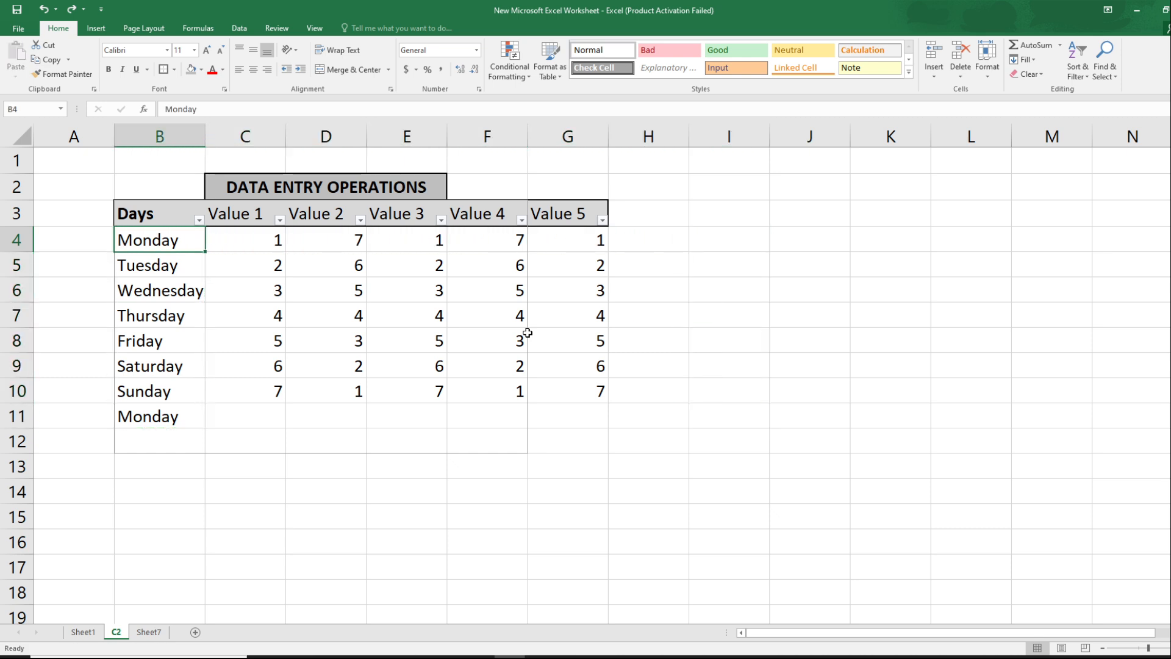
{"action": "key", "text": "Down"}
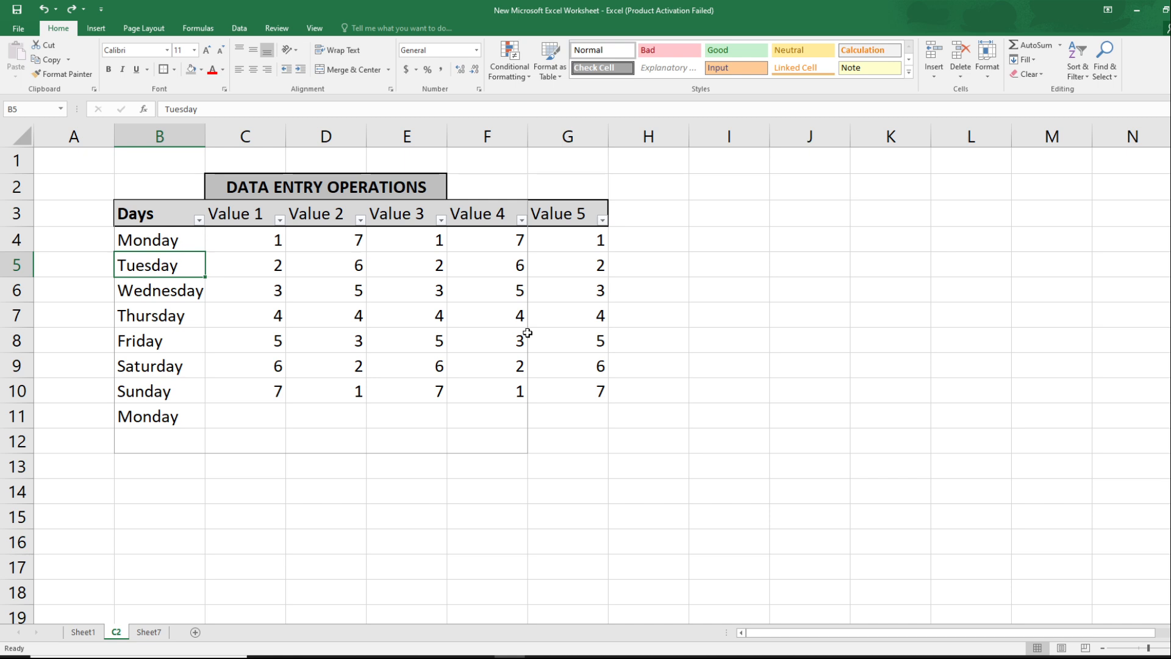
{"action": "key", "text": "Up"}
{"action": "key", "text": "ctrl+shift+Down"}
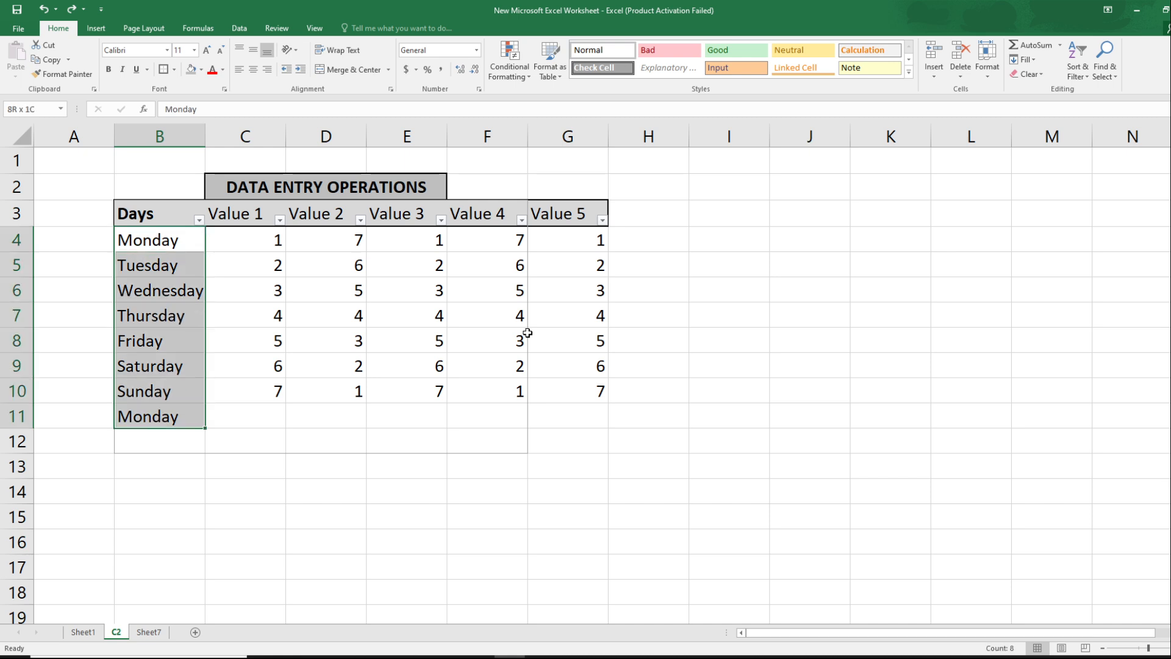
{"action": "key", "text": "ctrl+c"}
- Place the cut days in I4:I11 by pasting at I4
{"action": "key", "text": "Right"}
{"action": "key", "text": "Right"}
{"action": "key", "text": "Right"}
{"action": "key", "text": "Right"}
{"action": "key", "text": "Right"}
{"action": "key", "text": "Right"}
{"action": "key", "text": "Right"}
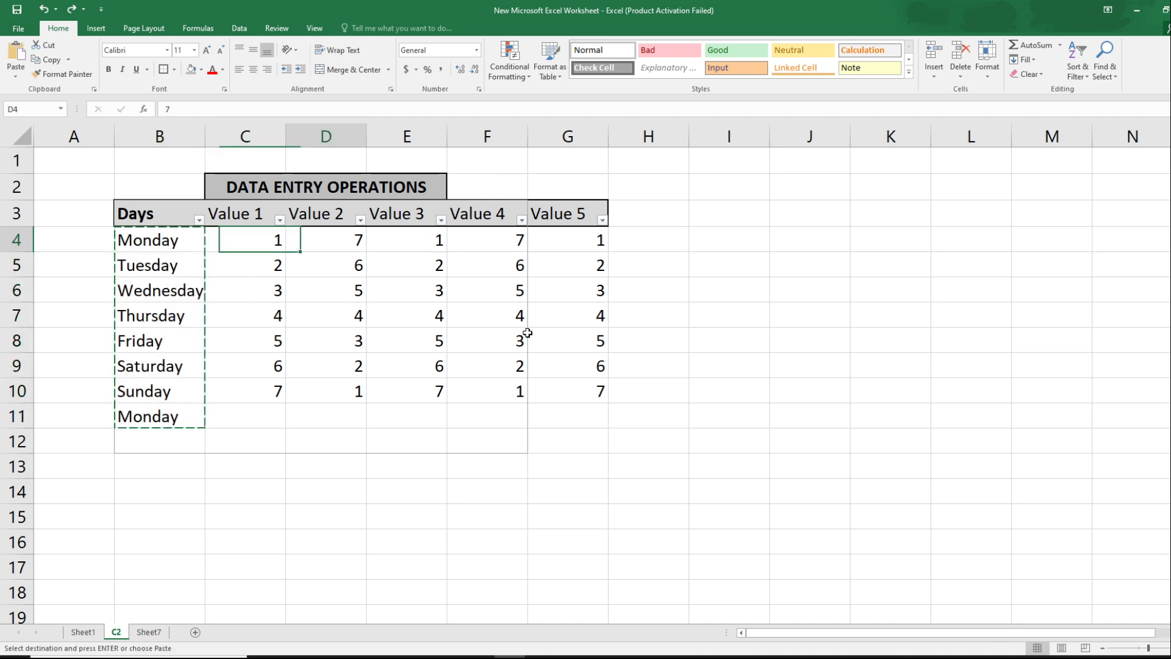
{"action": "key", "text": "ctrl+v"}
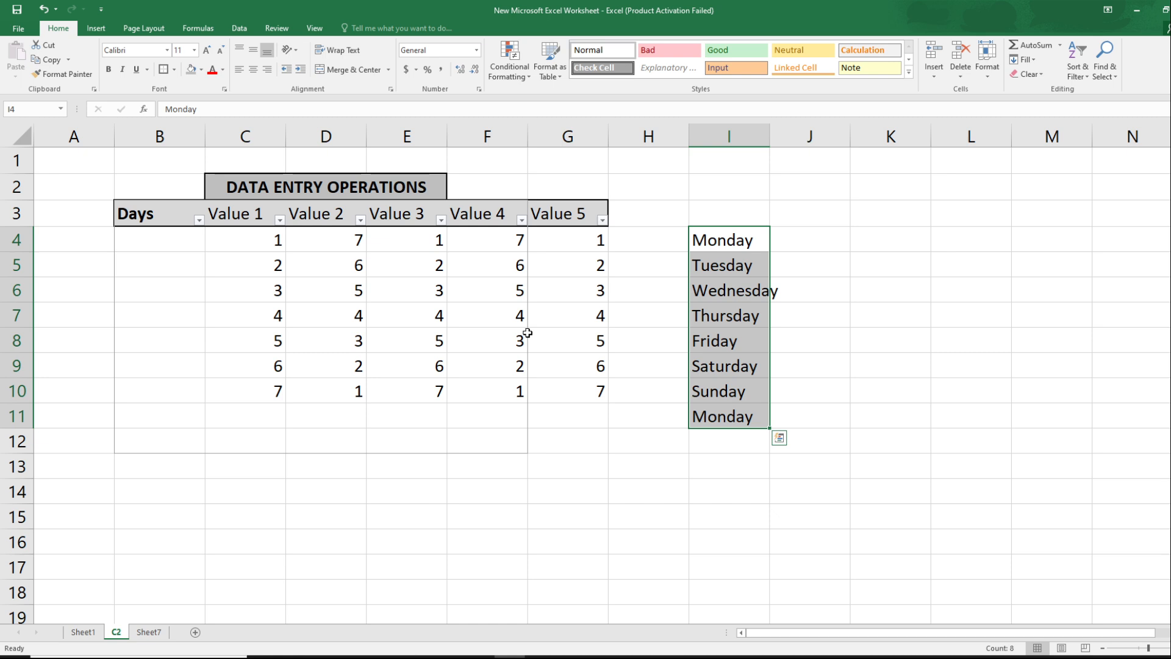
- Undo the move of the day list to I4:I11, redo it once and undo it again
{"action": "key", "text": "ctrl+z"}
{"action": "key", "text": "Escape"}
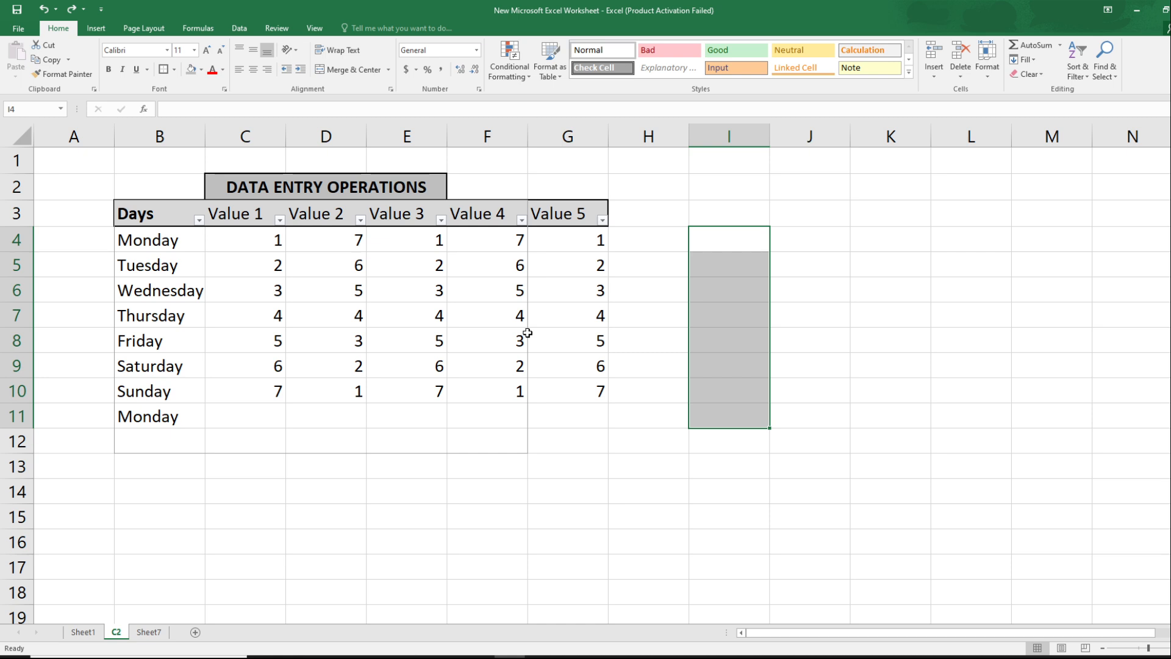
{"action": "key", "text": "ctrl+v"}
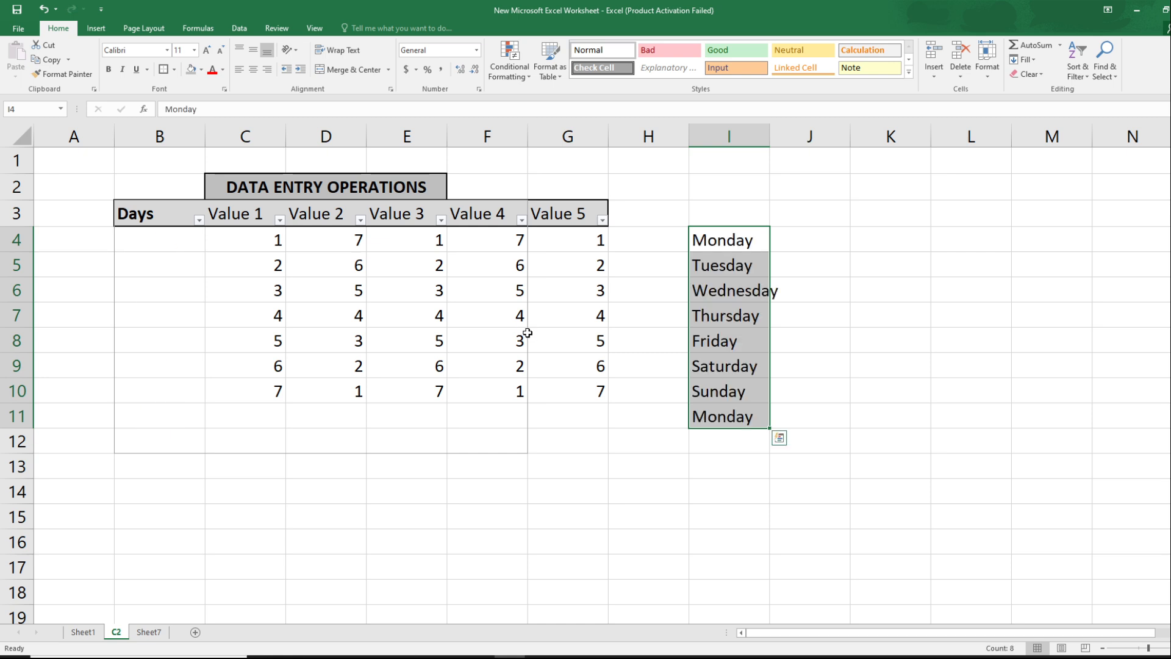
{"action": "key", "text": "ctrl+z"}
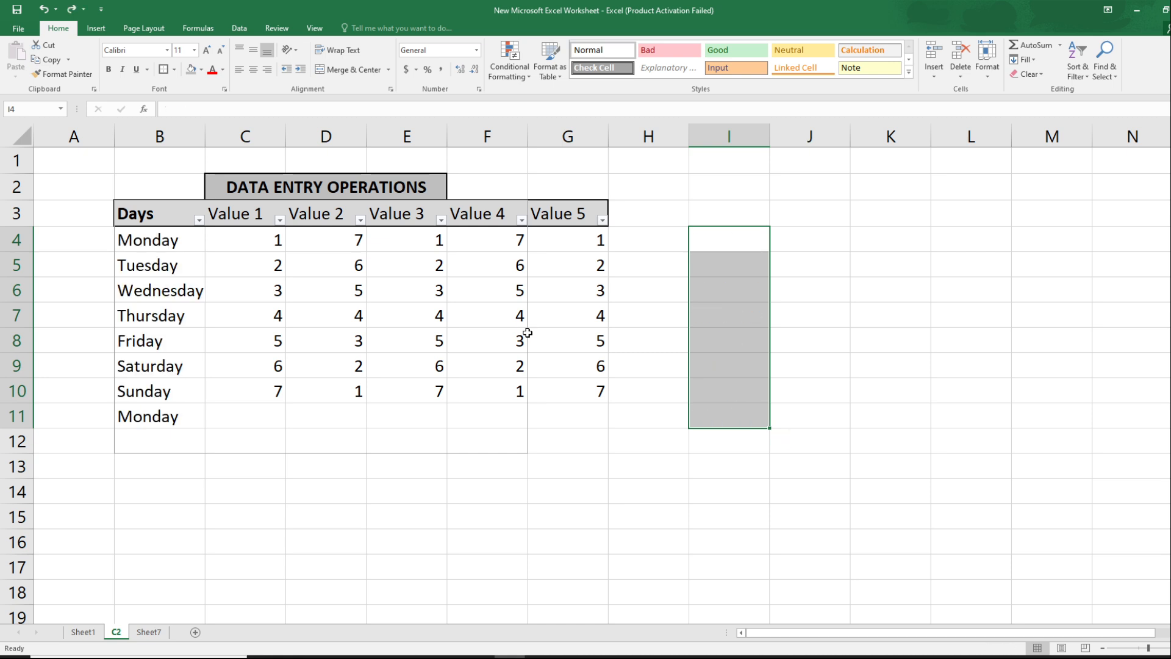
{"action": "key", "text": "Right"}
{"action": "key", "text": "Right"}
{"action": "key", "text": "Right"}
{"action": "key", "text": "Left"}
{"action": "key", "text": "Left"}
{"action": "key", "text": "Left"}
{"action": "key", "text": "Left"}
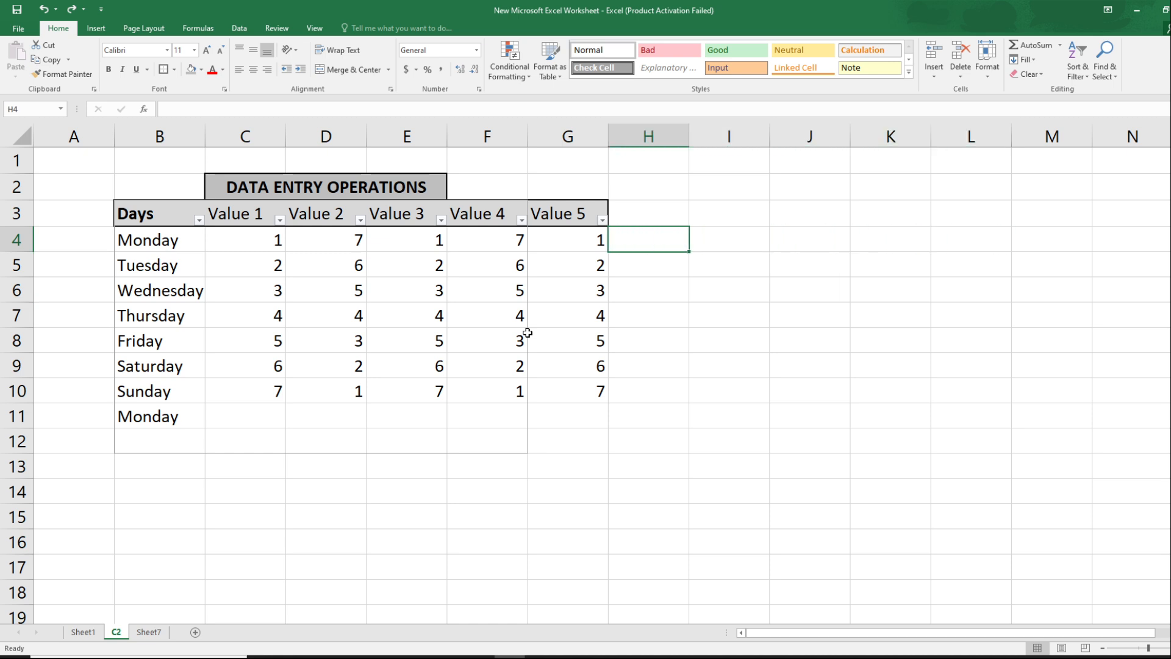
{"action": "key", "text": "Left"}
{"action": "key", "text": "Left"}
{"action": "key", "text": "Left"}
{"action": "key", "text": "Left"}
{"action": "key", "text": "Left"}
{"action": "key", "text": "Left"}
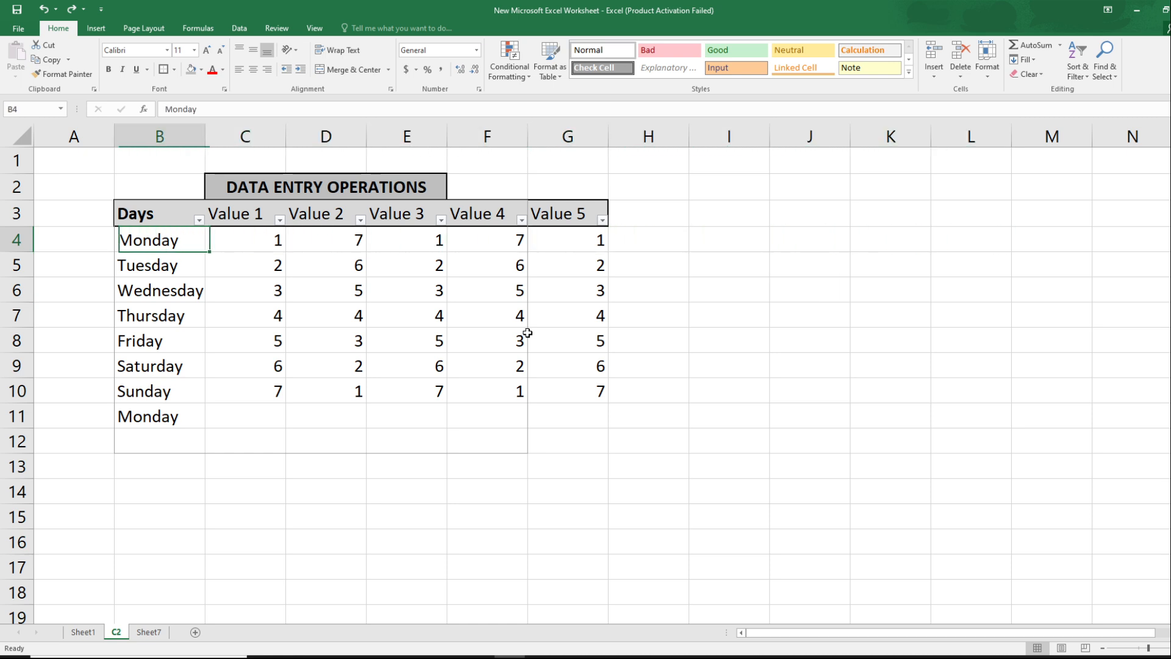
- Enter Monday in I4 and Tuesday in I5
{"action": "key", "text": "Down"}
{"action": "key", "text": "Right"}
{"action": "key", "text": "Right"}
{"action": "key", "text": "Right"}
{"action": "key", "text": "Right"}
{"action": "key", "text": "Right"}
{"action": "key", "text": "Right"}
{"action": "key", "text": "Right"}
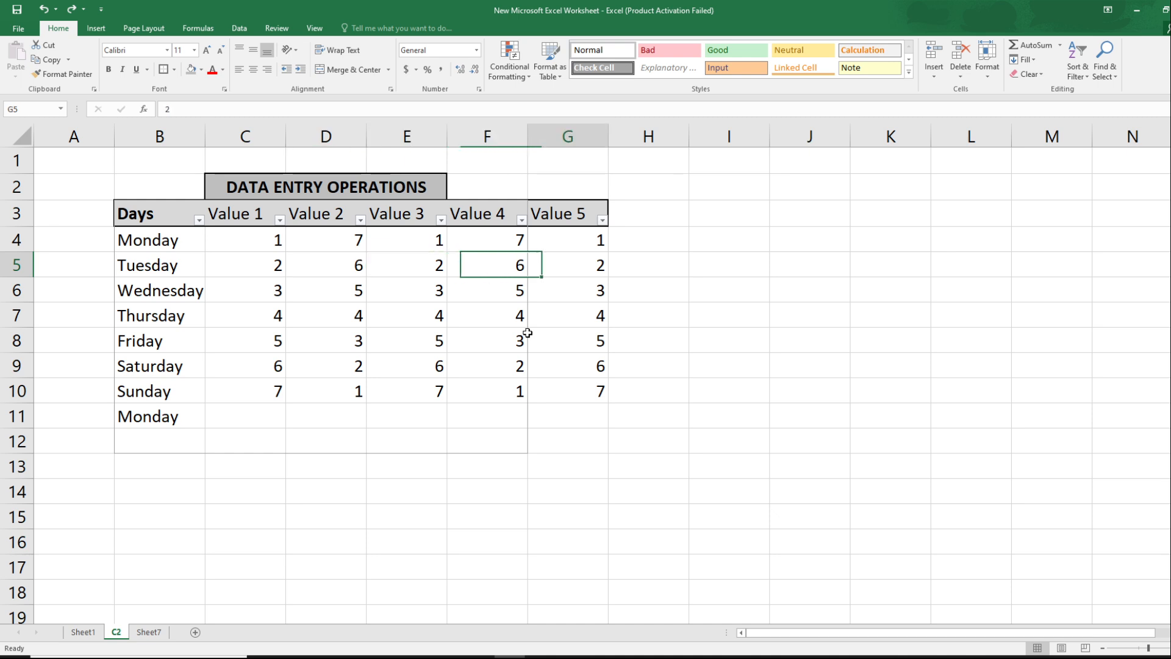
{"action": "key", "text": "Up"}
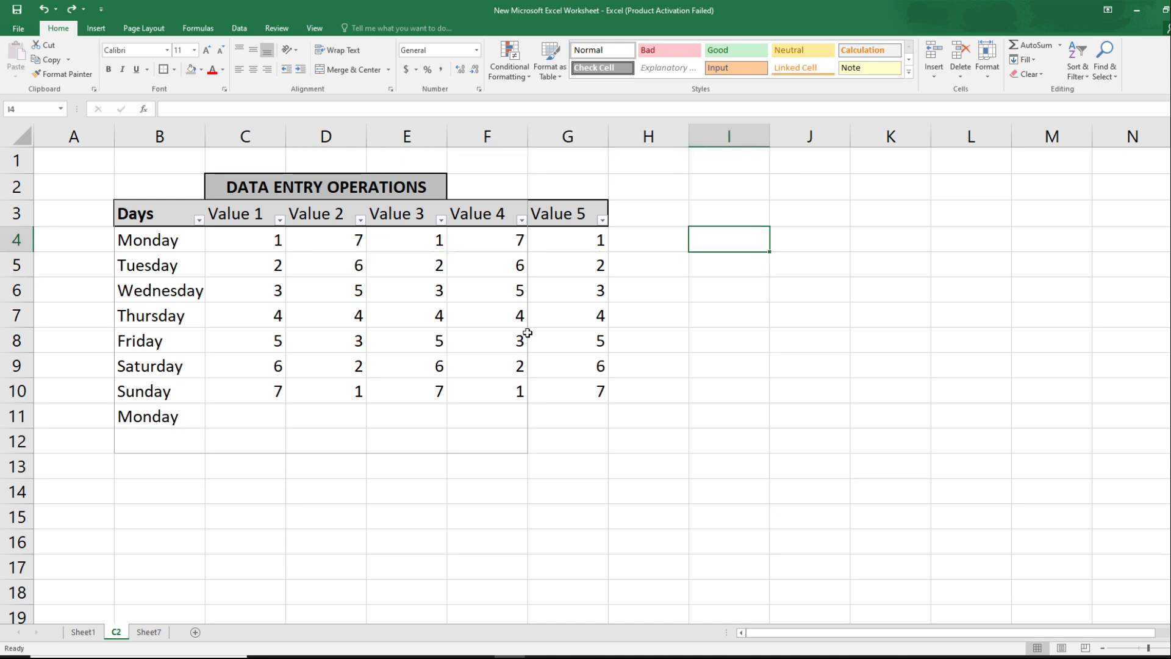
{"action": "type", "text": "Monday"}
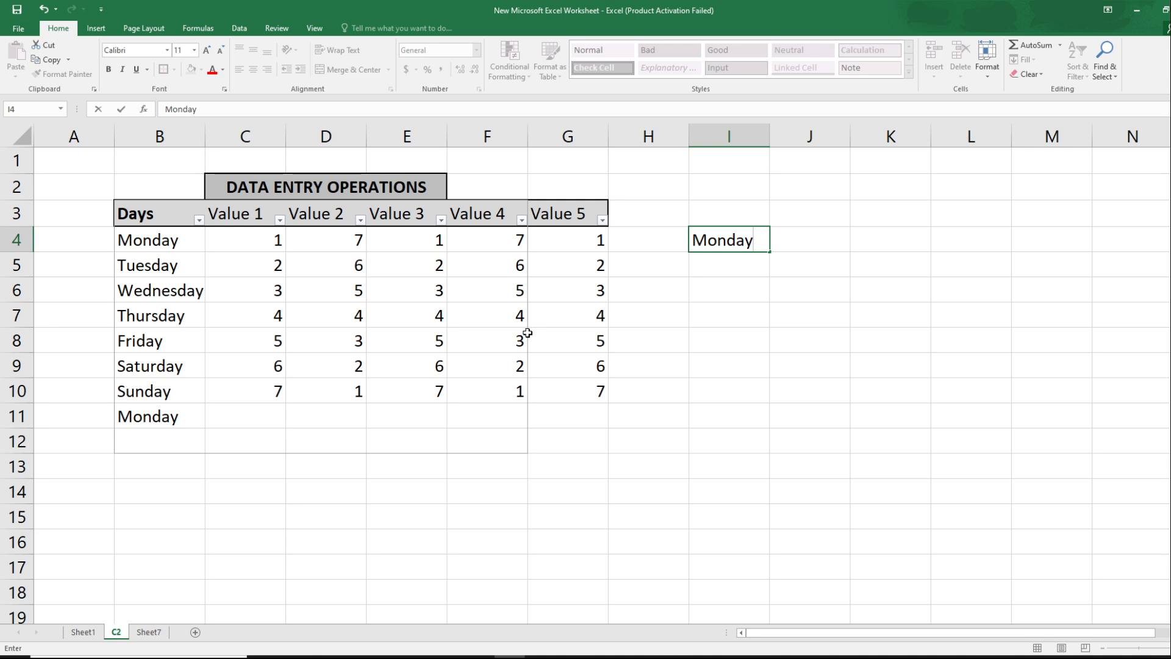
{"action": "key", "text": "Return"}
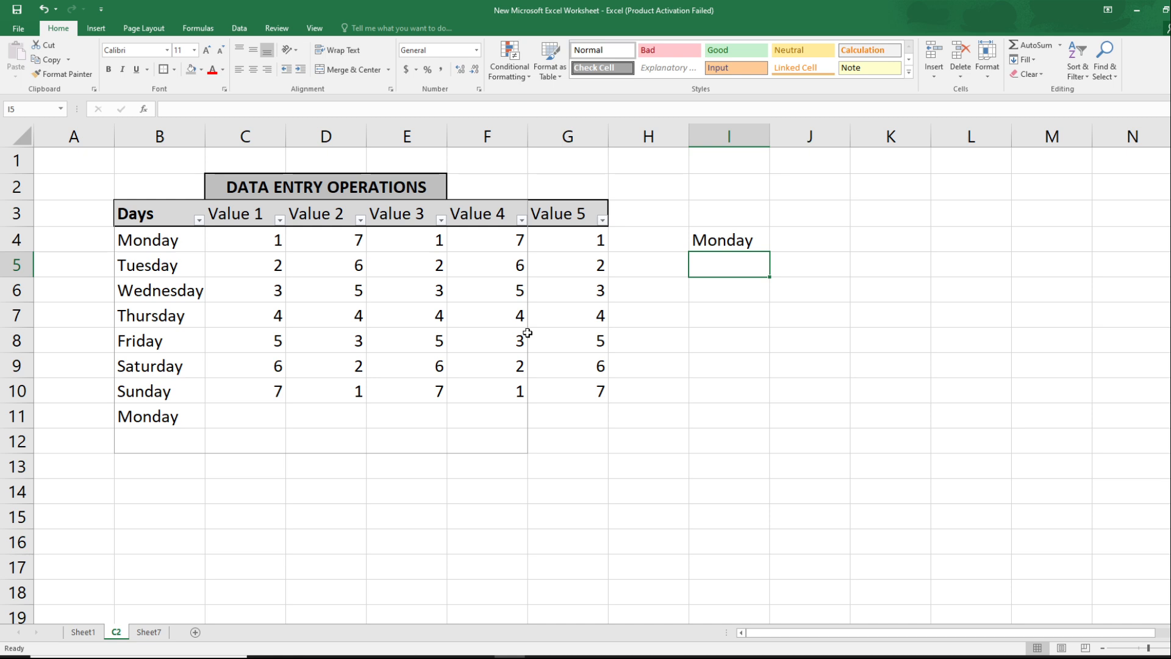
{"action": "type", "text": "Tuesday"}
{"action": "key", "text": "Return"}
{"action": "key", "text": "Up"}
{"action": "key", "text": "Up"}
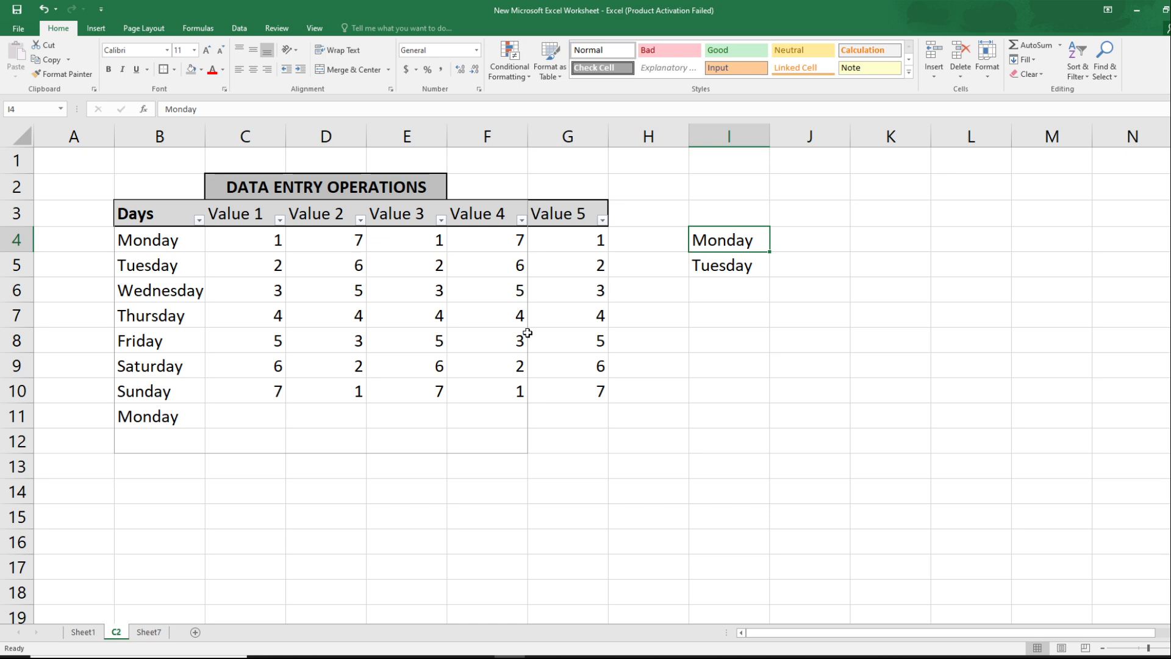
{"action": "key", "text": "Right"}
{"action": "key", "text": "Left"}
{"action": "key", "text": "Down"}
{"action": "key", "text": "Up"}
{"action": "key", "text": "Right"}
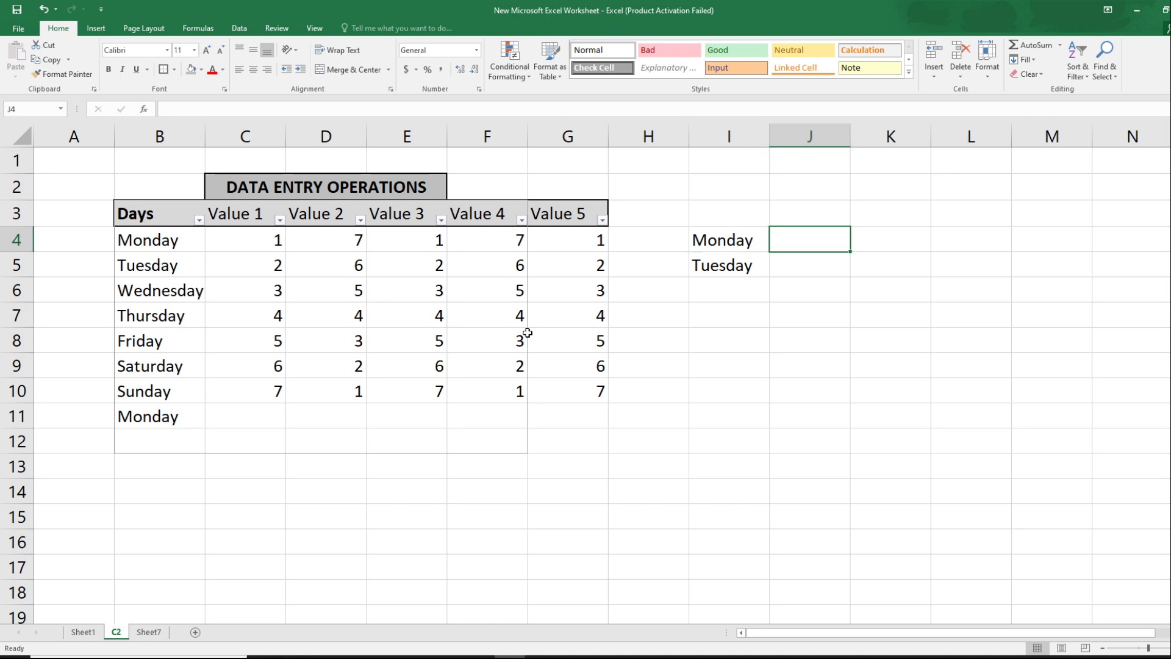
{"action": "key", "text": "Right"}
{"action": "key", "text": "Right"}
{"action": "key", "text": "Left"}
{"action": "key", "text": "Left"}
{"action": "key", "text": "Left"}
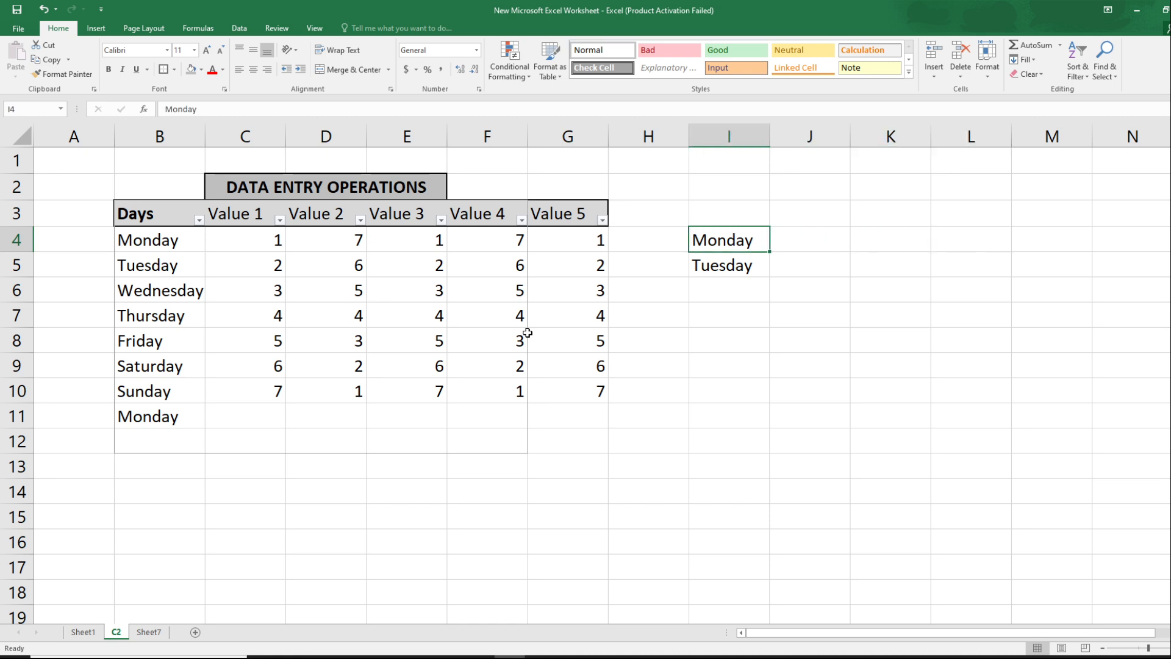
{"action": "key", "text": "Left"}
{"action": "key", "text": "Left"}
{"action": "key", "text": "Left"}
{"action": "key", "text": "Left"}
{"action": "key", "text": "Right"}
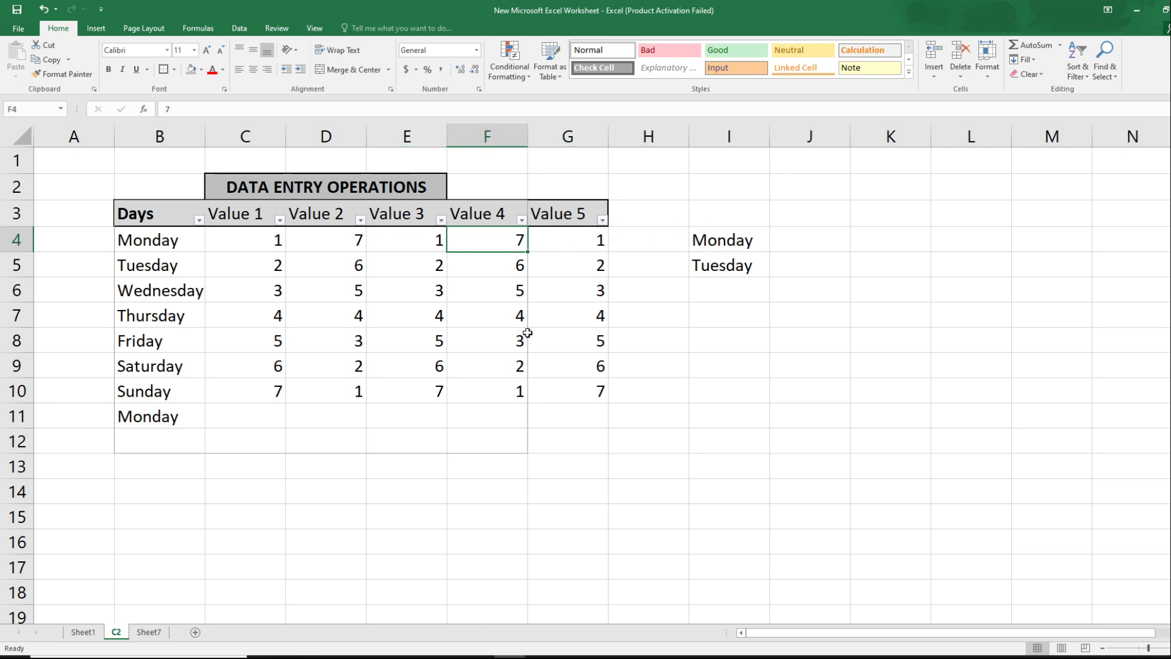
{"action": "key", "text": "Right"}
{"action": "key", "text": "Right"}
{"action": "key", "text": "Right"}
{"action": "key", "text": "Left"}
{"action": "key", "text": "Left"}
{"action": "key", "text": "Right"}
{"action": "key", "text": "Right"}
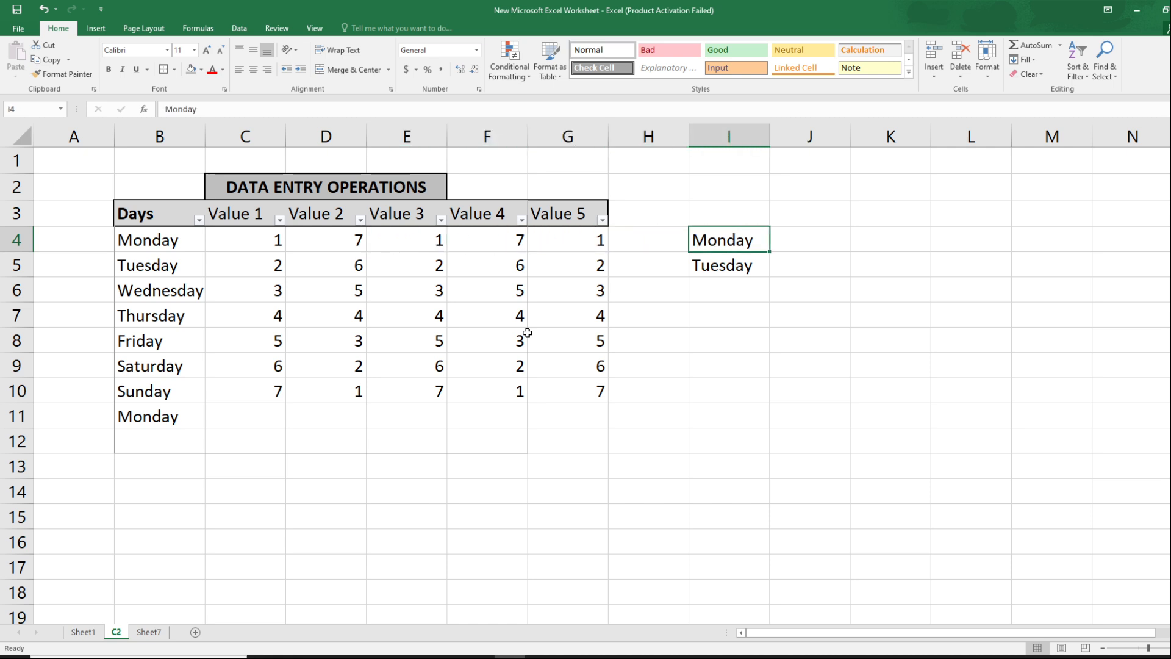
- Clear the Monday and Tuesday entries in I4 and I5
{"action": "key", "text": "Delete"}
{"action": "key", "text": "Down"}
{"action": "key", "text": "Delete"}
{"action": "key", "text": "Down"}
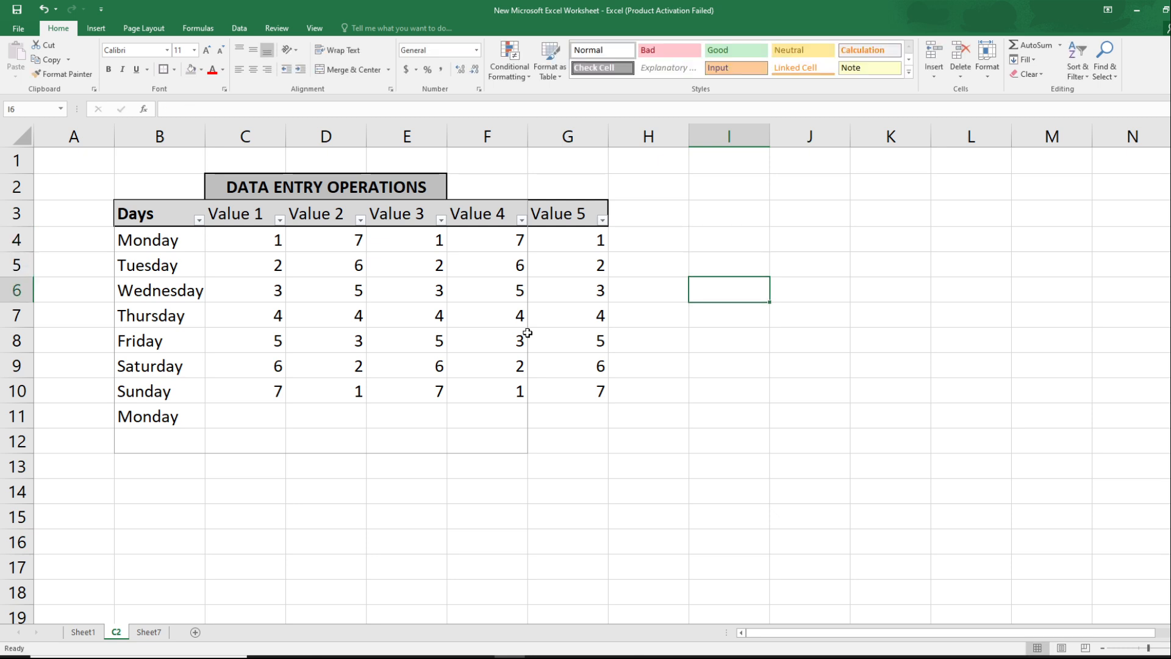
- Edit the Tuesday entry in B5 in place, removing the first e so it reads Tusday
{"action": "key", "text": "Left"}
{"action": "key", "text": "Left"}
{"action": "key", "text": "Left"}
{"action": "key", "text": "Left"}
{"action": "key", "text": "Left"}
{"action": "key", "text": "Left"}
{"action": "key", "text": "Left"}
{"action": "key", "text": "Left"}
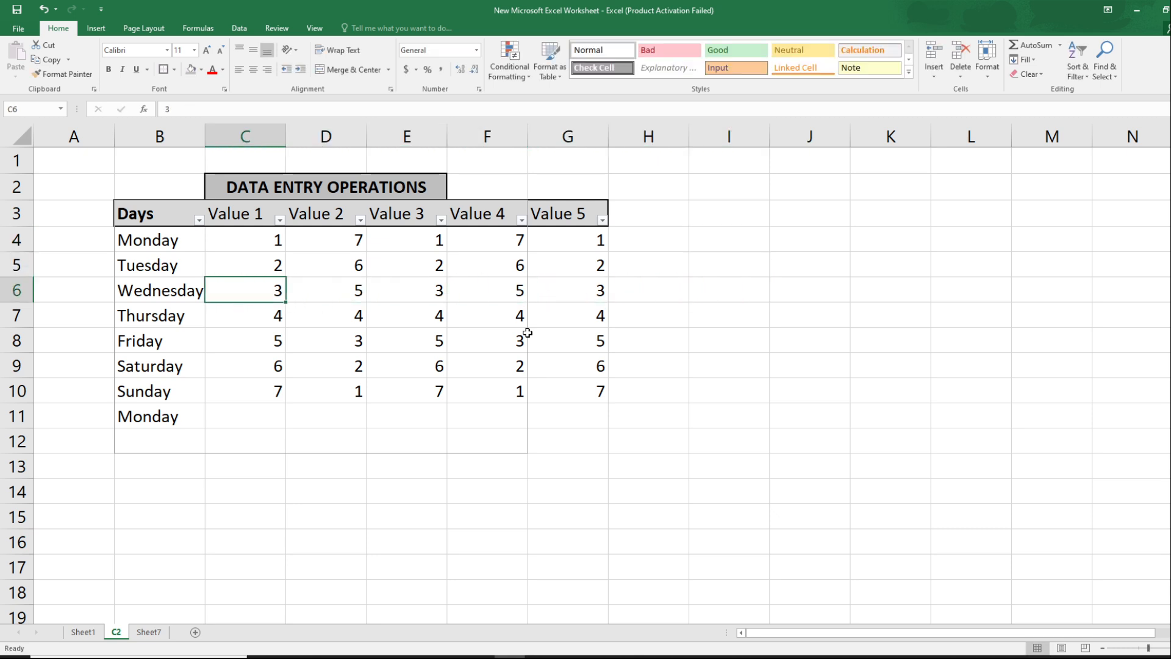
{"action": "key", "text": "Up"}
{"action": "key", "text": "Right"}
{"action": "key", "text": "F2"}
{"action": "key", "text": "Left"}
{"action": "key", "text": "Left"}
{"action": "key", "text": "Left"}
{"action": "key", "text": "Left"}
{"action": "key", "text": "BackSpace"}
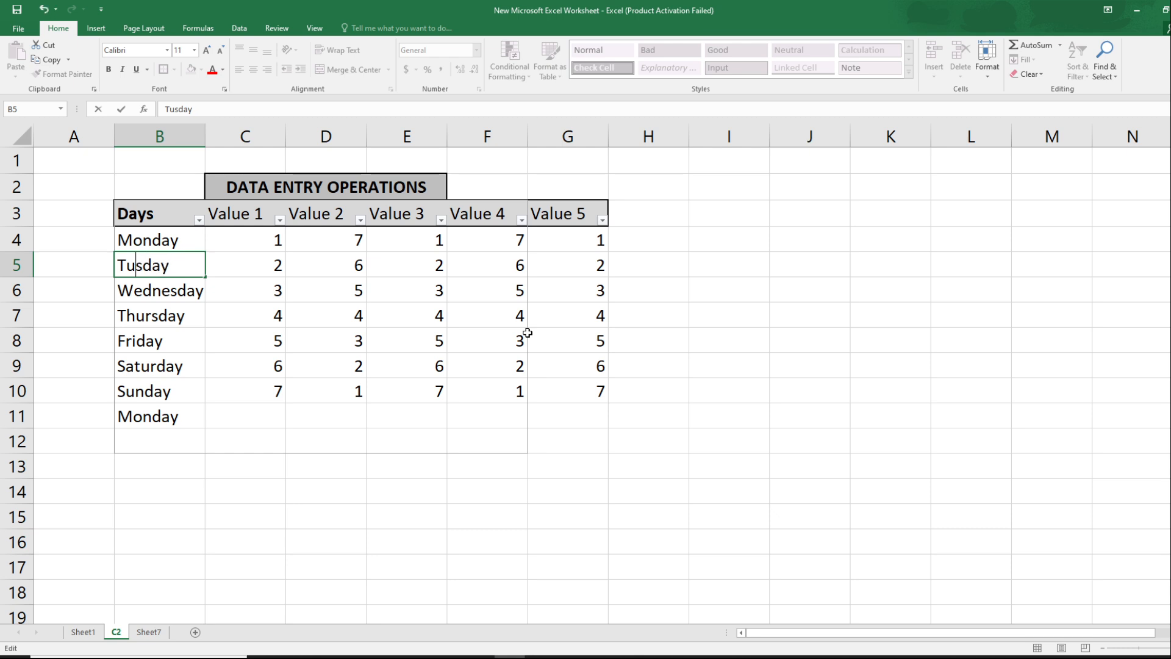
{"action": "key", "text": "Return"}
{"action": "key", "text": "Up"}
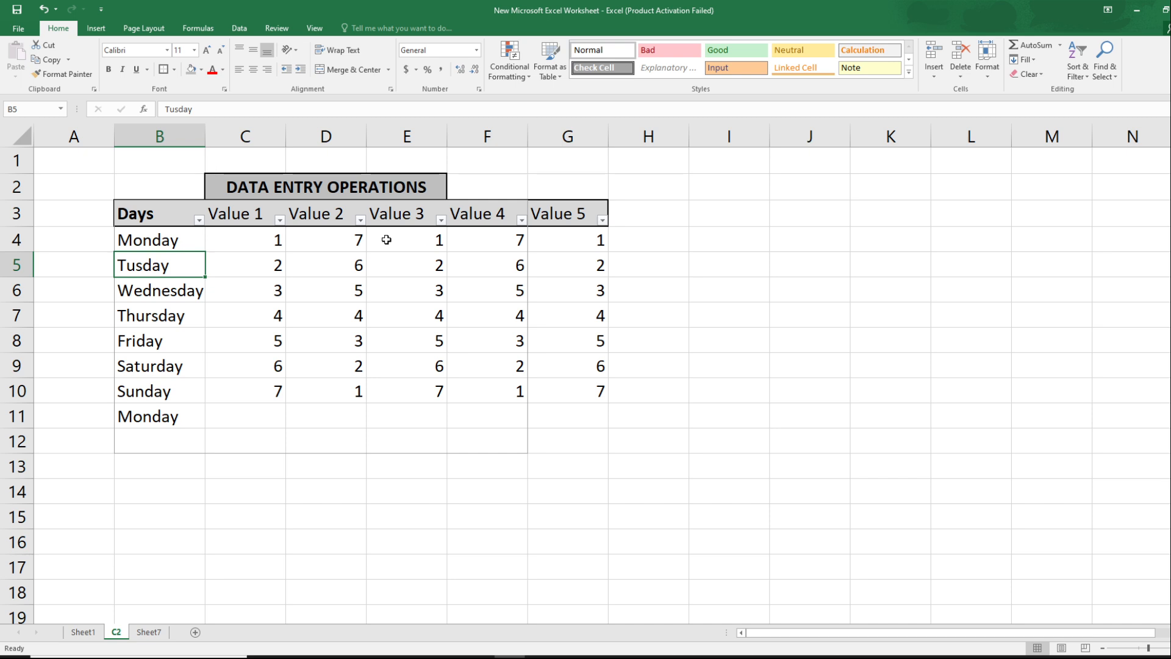
- Correct the misspelled day in B5 in place by inserting the missing e so it reads Tuesday
{"action": "key", "text": "Left"}
{"action": "key", "text": "Right"}
{"action": "key", "text": "F2"}
{"action": "key", "text": "Left"}
{"action": "key", "text": "Left"}
{"action": "key", "text": "Left"}
{"action": "key", "text": "Left"}
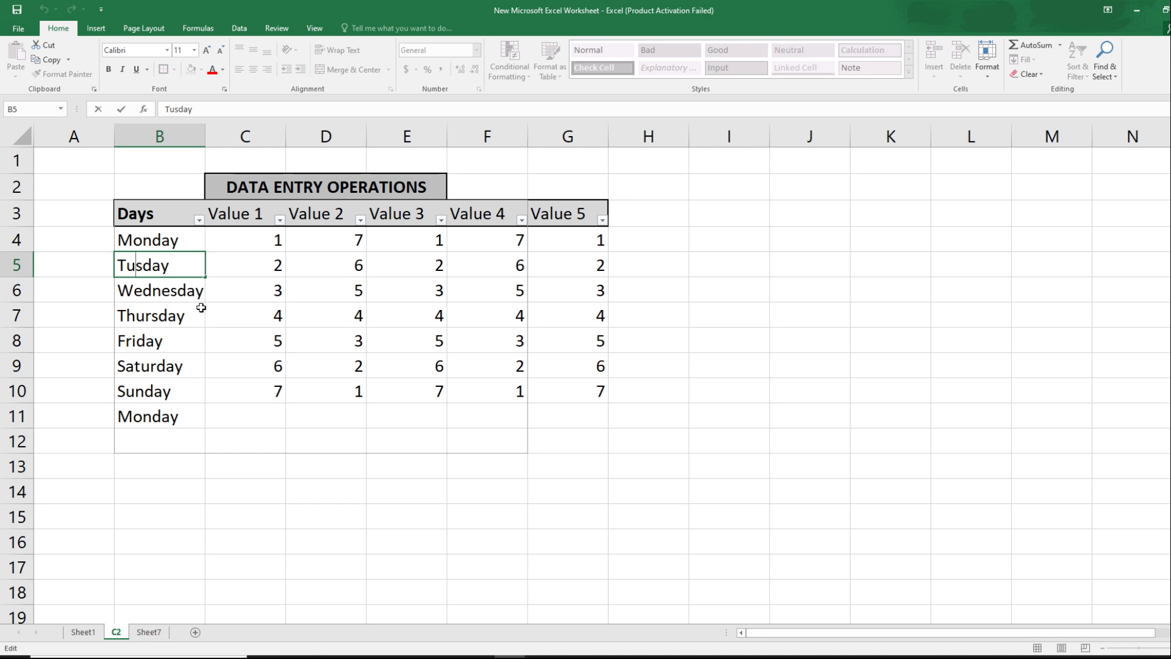
{"action": "type", "text": "e"}
{"action": "key", "text": "Return"}
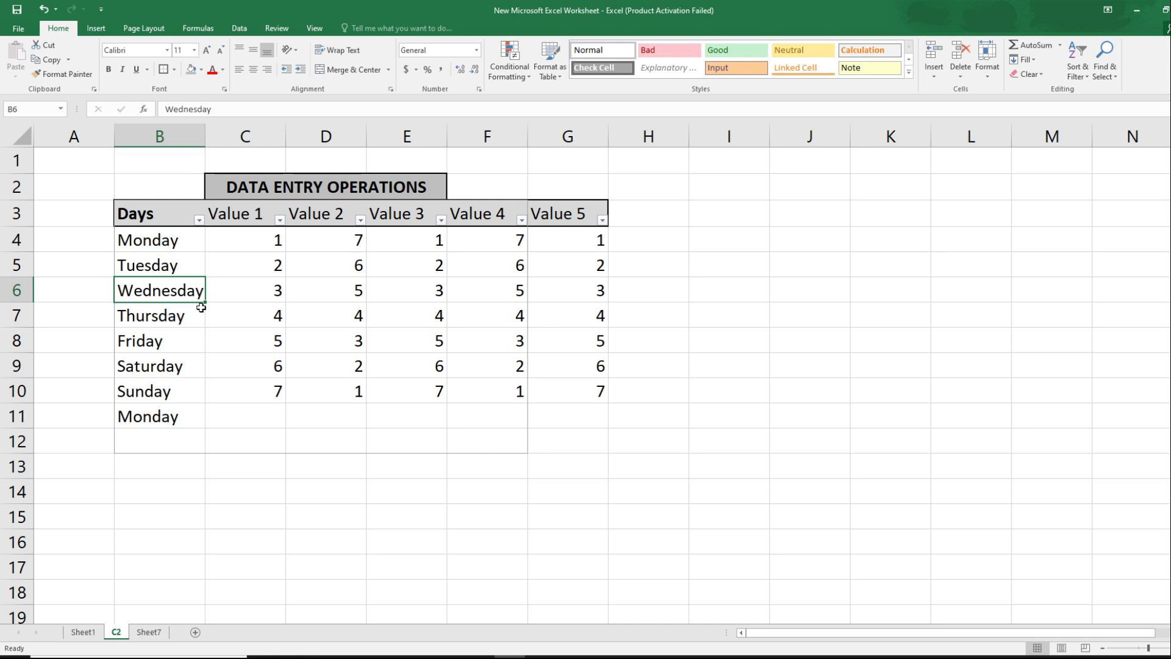
- Clear the whole day list in B4:B11 and shrink the selection back to B4
{"action": "key", "text": "Right"}
{"action": "key", "text": "Left"}
{"action": "key", "text": "Up"}
{"action": "key", "text": "Up"}
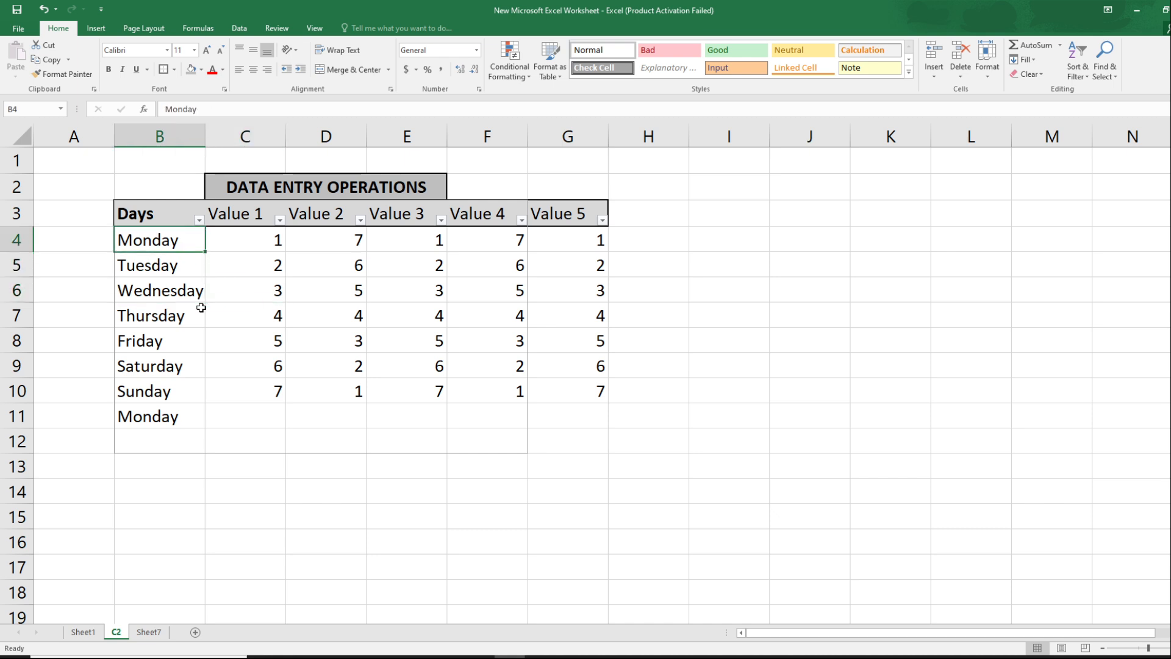
{"action": "key", "text": "ctrl+shift+Down"}
{"action": "key", "text": "Delete"}
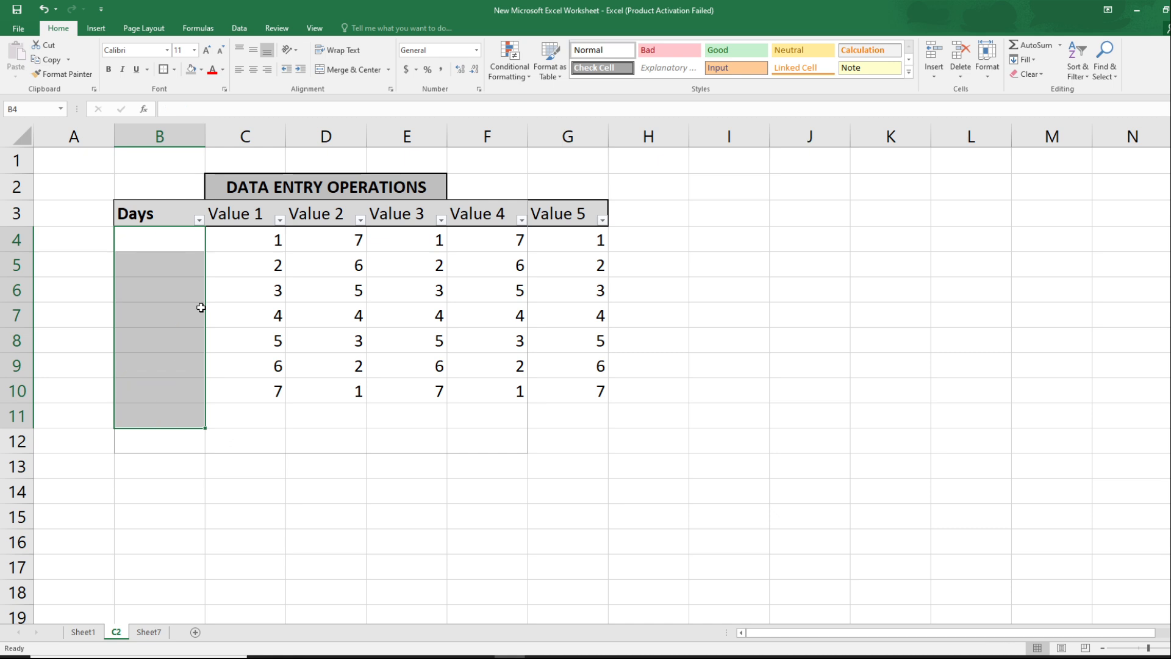
{"action": "key", "text": "shift+Up"}
{"action": "key", "text": "shift+Up"}
{"action": "key", "text": "shift+Up"}
{"action": "key", "text": "shift+Up"}
{"action": "key", "text": "shift+Up"}
{"action": "key", "text": "shift+Up"}
{"action": "key", "text": "shift+Up"}
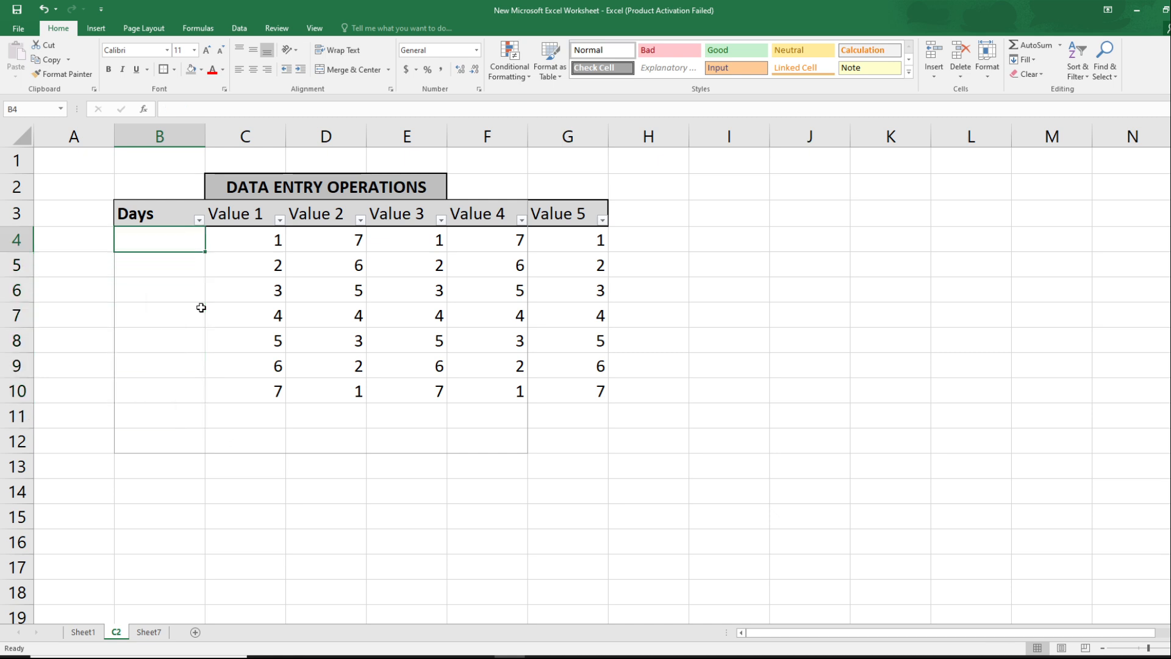
- Enter Monday in B4 and Tuesday in B5 of the Days column, correcting the mistyped Tuesday, and return to B4
{"action": "type", "text": "Monday"}
{"action": "key", "text": "Return"}
{"action": "type", "text": "Tuesay"}
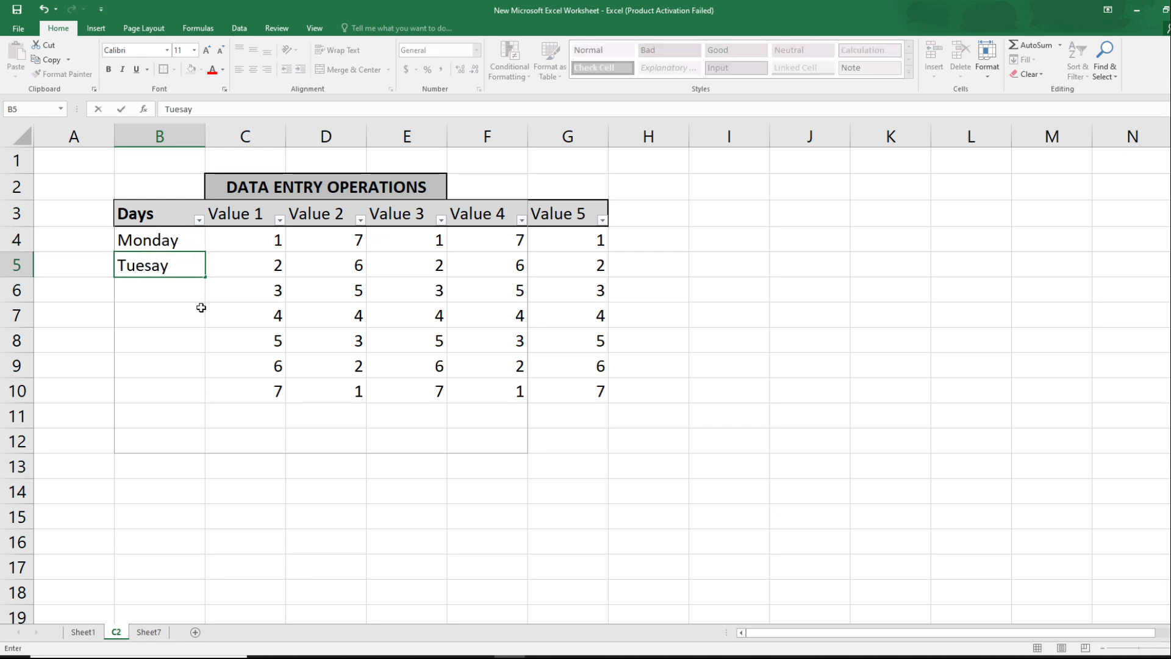
{"action": "key", "text": "BackSpace"}
{"action": "key", "text": "BackSpace"}
{"action": "type", "text": "day"}
{"action": "key", "text": "Return"}
{"action": "key", "text": "Up"}
{"action": "key", "text": "Up"}
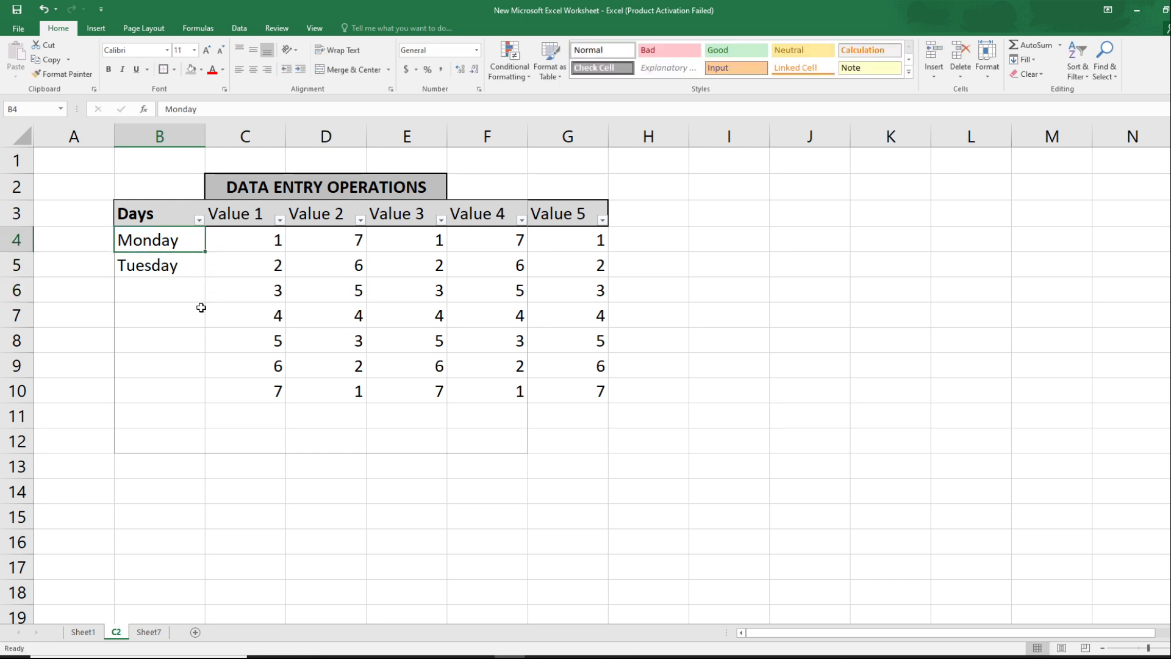
{"action": "key", "text": "Down"}
{"action": "key", "text": "Down"}
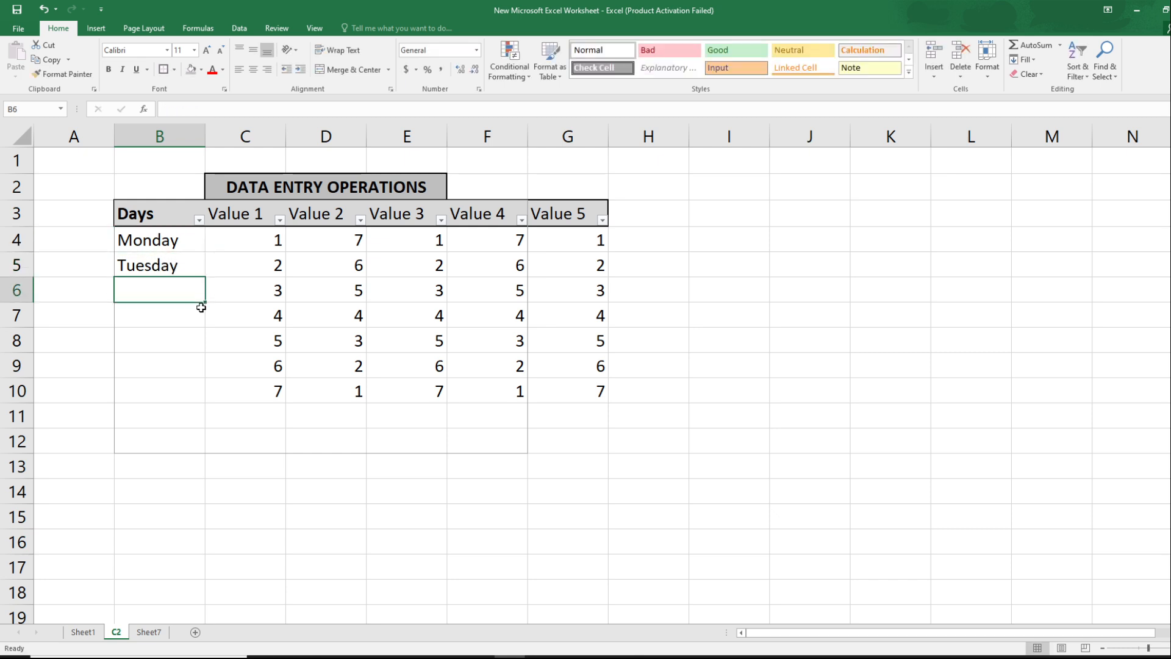
{"action": "key", "text": "Down"}
{"action": "key", "text": "Down"}
{"action": "key", "text": "Down"}
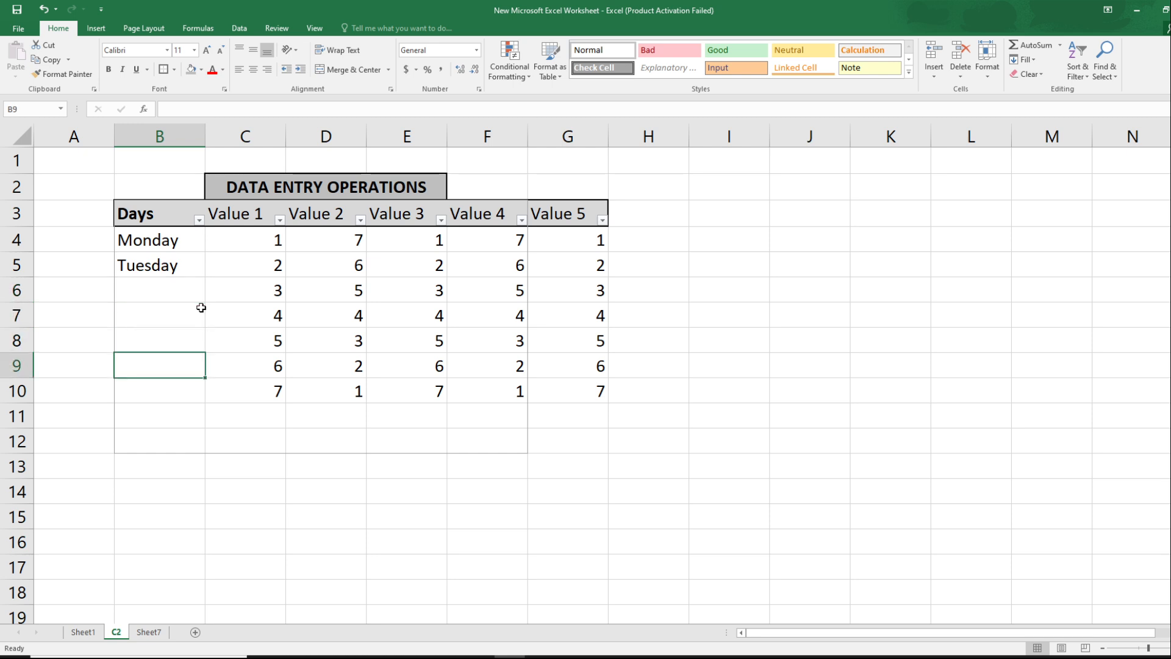
{"action": "key", "text": "Down"}
{"action": "key", "text": "Up"}
{"action": "key", "text": "Up"}
{"action": "key", "text": "Up"}
{"action": "key", "text": "Down"}
{"action": "key", "text": "Down"}
- Select the Monday and Tuesday entries in B4:B5 and extend the day series with the fill handle down to B17
{"action": "key", "text": "Up"}
{"action": "key", "text": "Up"}
{"action": "key", "text": "Up"}
{"action": "key", "text": "Up"}
{"action": "key", "text": "Up"}
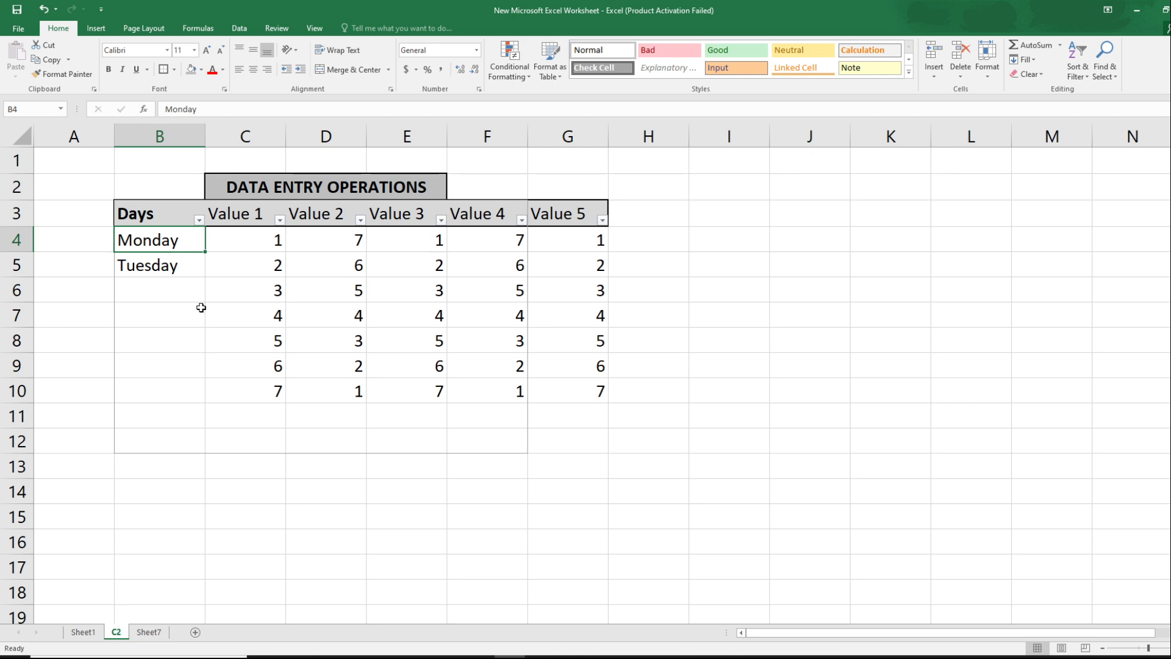
{"action": "key", "text": "shift+Down"}
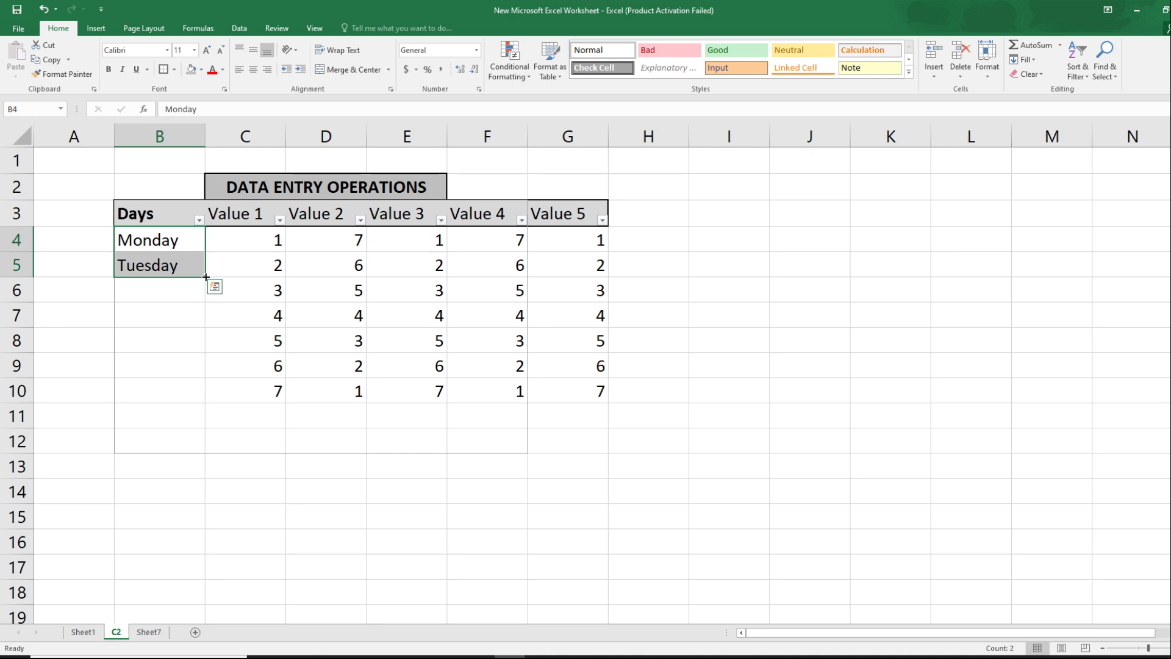
{"action": "left_click_drag", "start_coordinate": [206, 277], "coordinate": [205, 573]}
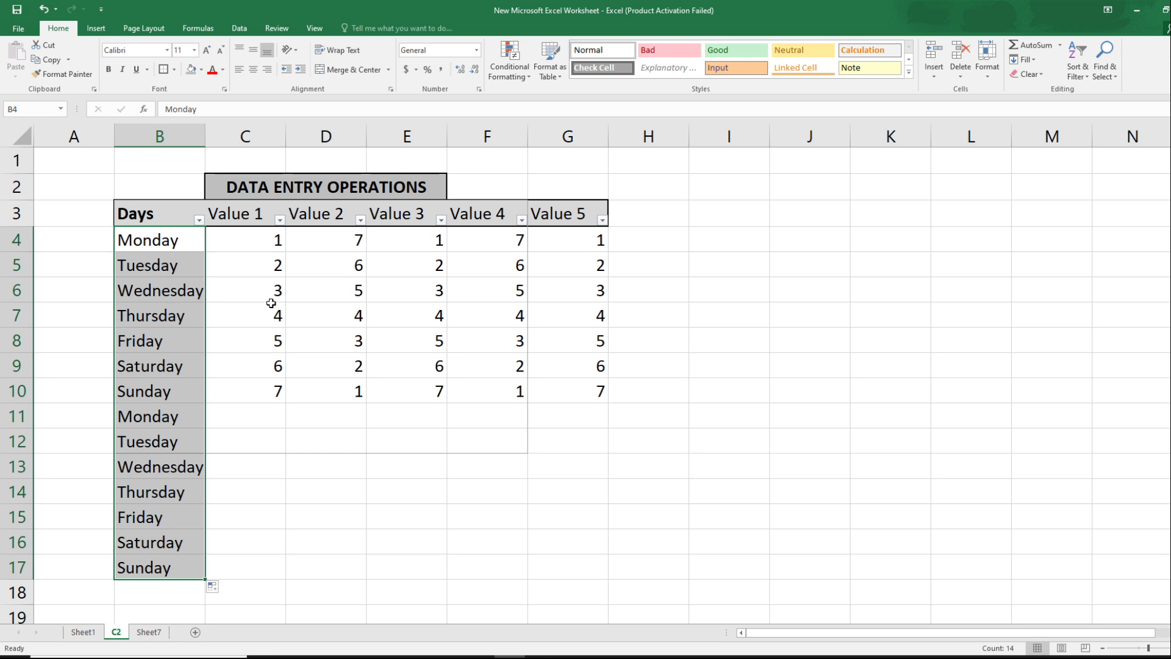
- Clear the Value 1 numbers in C4:C10 and reduce the selection to C4
{"action": "left_click", "coordinate": [254, 244]}
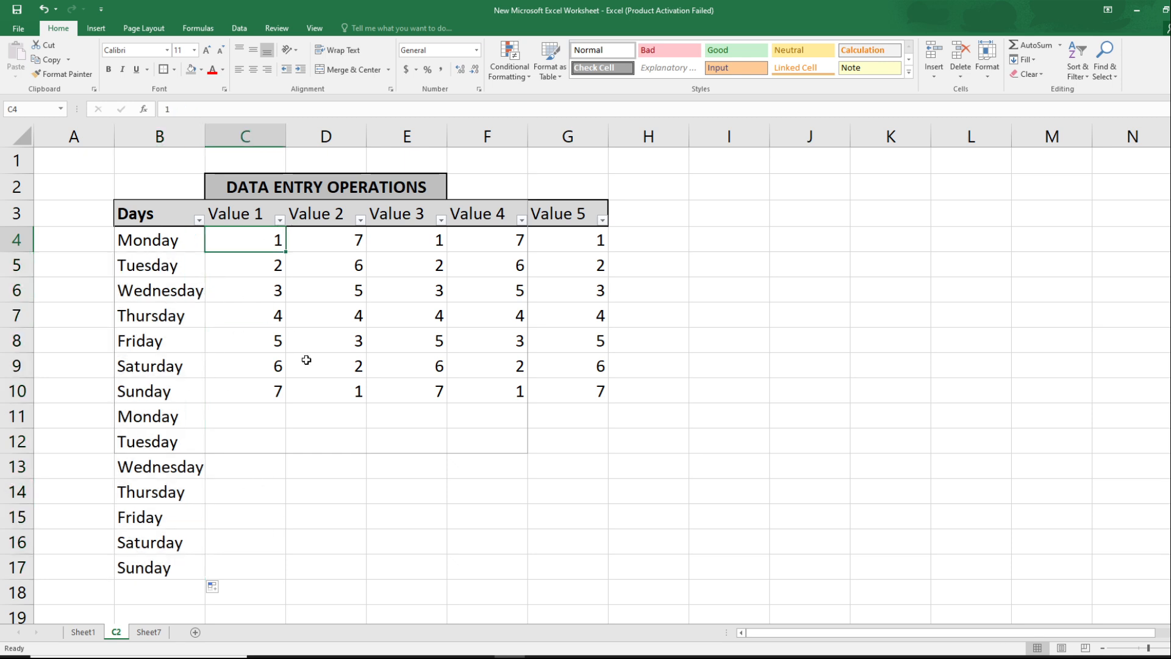
{"action": "key", "text": "ctrl+shift+Down"}
{"action": "key", "text": "Delete"}
{"action": "key", "text": "Down"}
{"action": "key", "text": "Up"}
- Enter the starting numbers 1, 2 and 3 in cells C4, C5 and C6 of the Value 1 column
{"action": "type", "text": "1"}
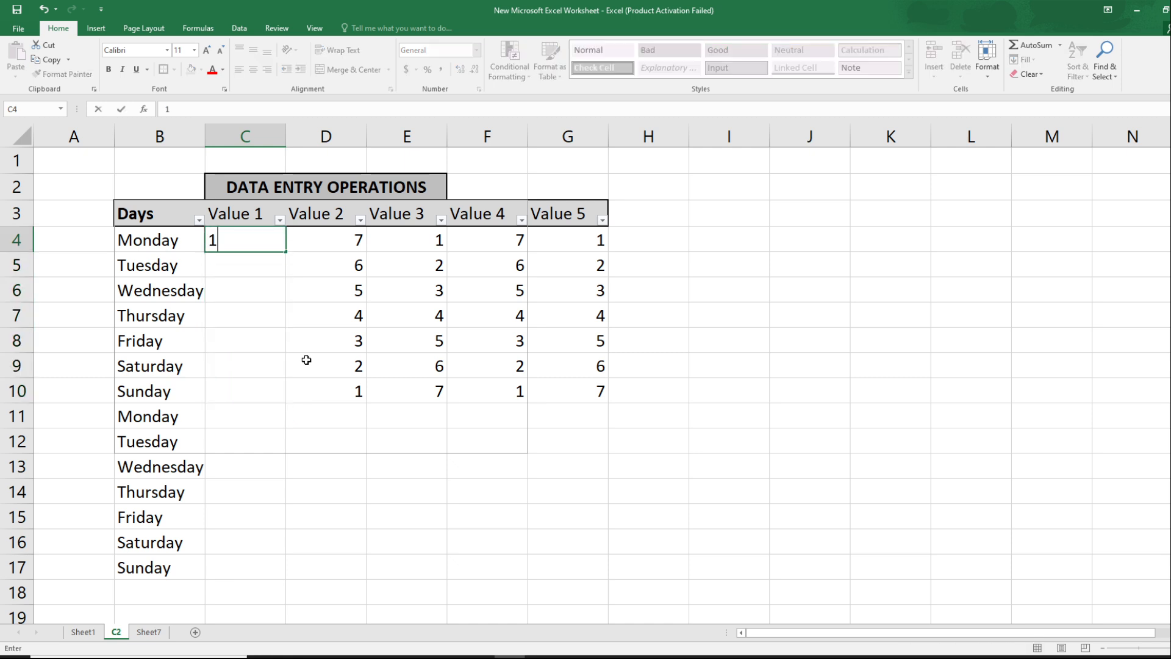
{"action": "key", "text": "Return"}
{"action": "type", "text": "2"}
{"action": "key", "text": "Return"}
{"action": "type", "text": "3"}
{"action": "key", "text": "Return"}
- Select the three numbers in C4:C6 and extend the number series with the fill handle down to C17
{"action": "key", "text": "Up"}
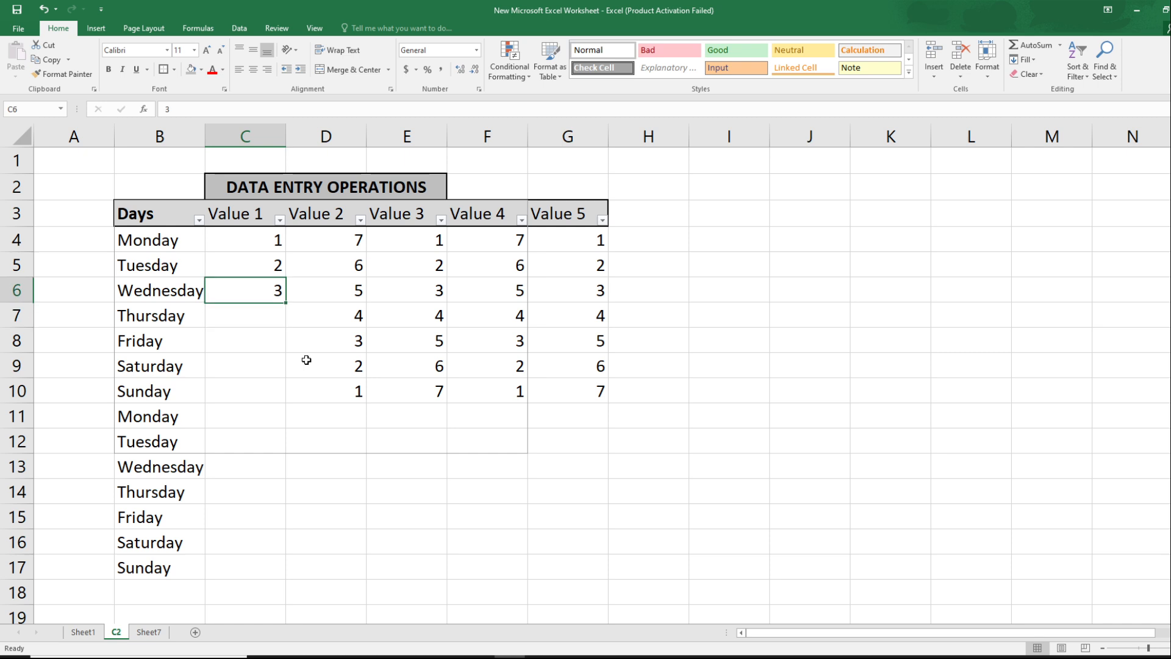
{"action": "key", "text": "Up"}
{"action": "key", "text": "Up"}
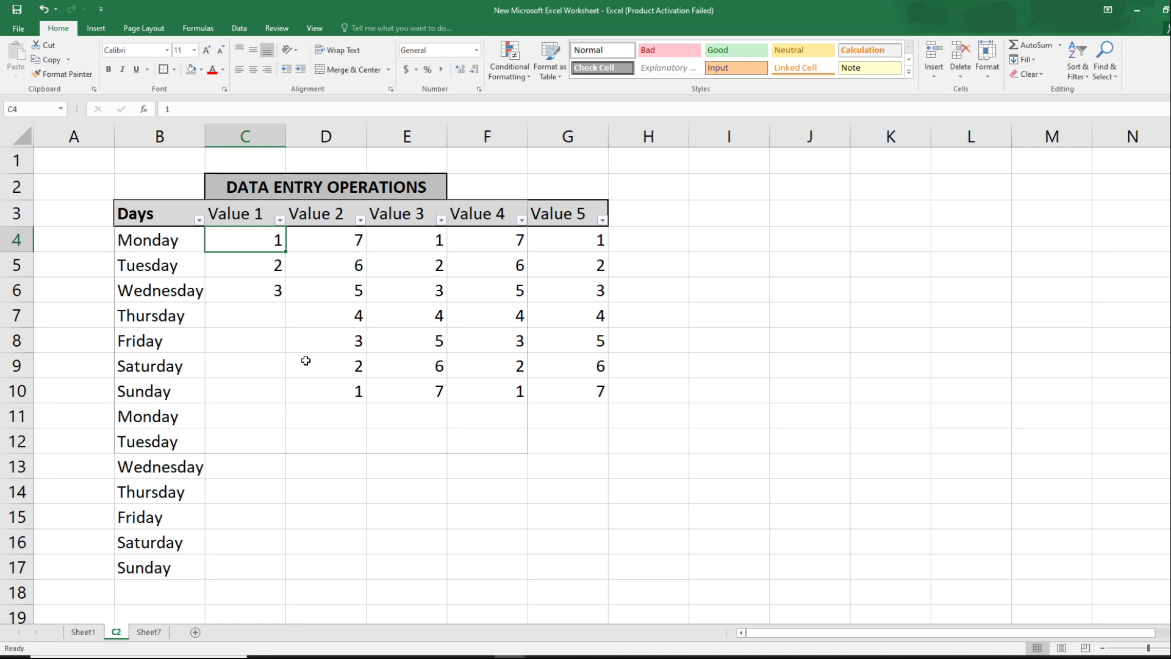
{"action": "key", "text": "shift+Down"}
{"action": "key", "text": "shift+Down"}
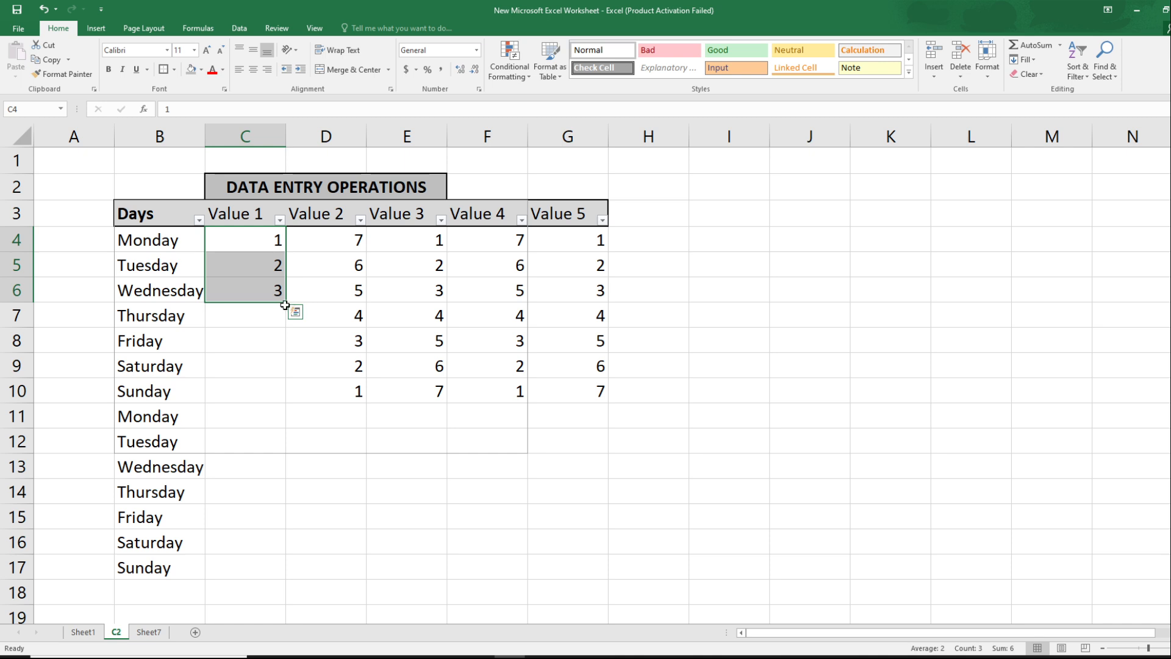
{"action": "left_click_drag", "start_coordinate": [287, 302], "coordinate": [284, 577]}
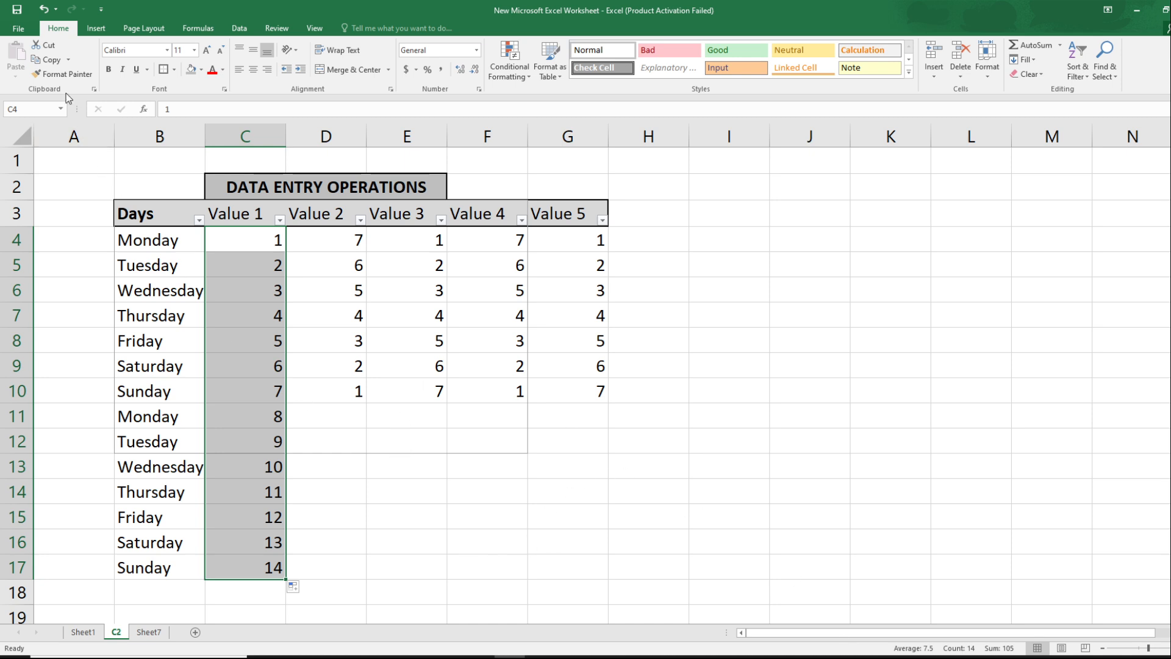
- Check in the advanced Excel options that the fill handle and cell drag-and-drop are enabled, accept the options and select C4
{"action": "left_click", "coordinate": [24, 28]}
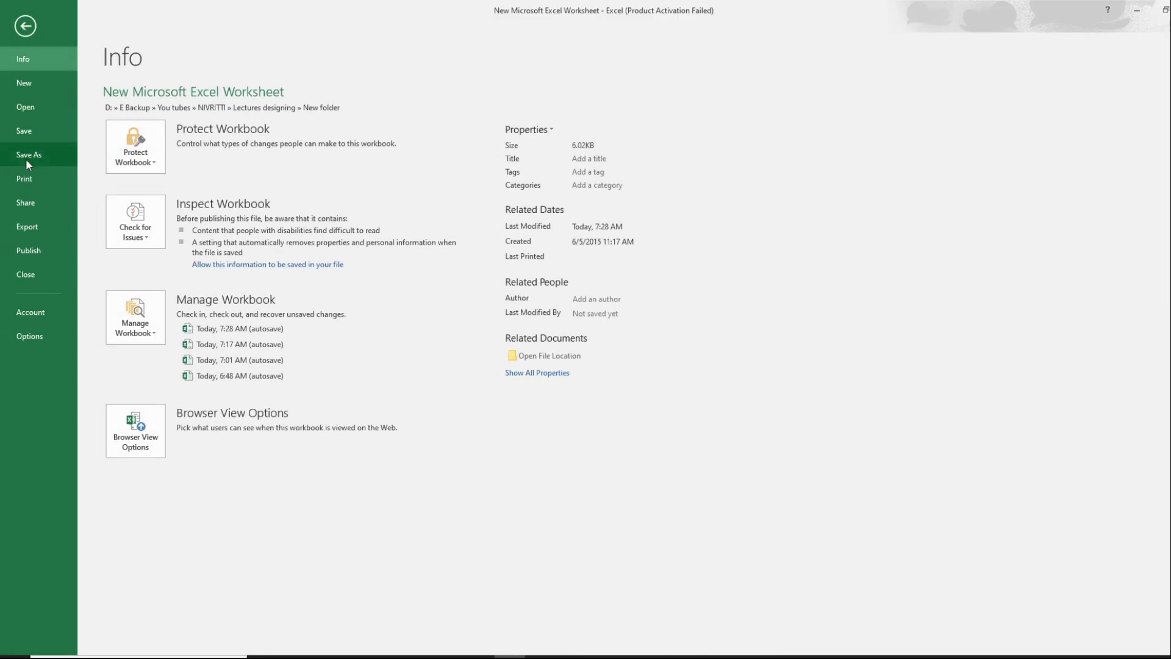
{"action": "left_click", "coordinate": [37, 336]}
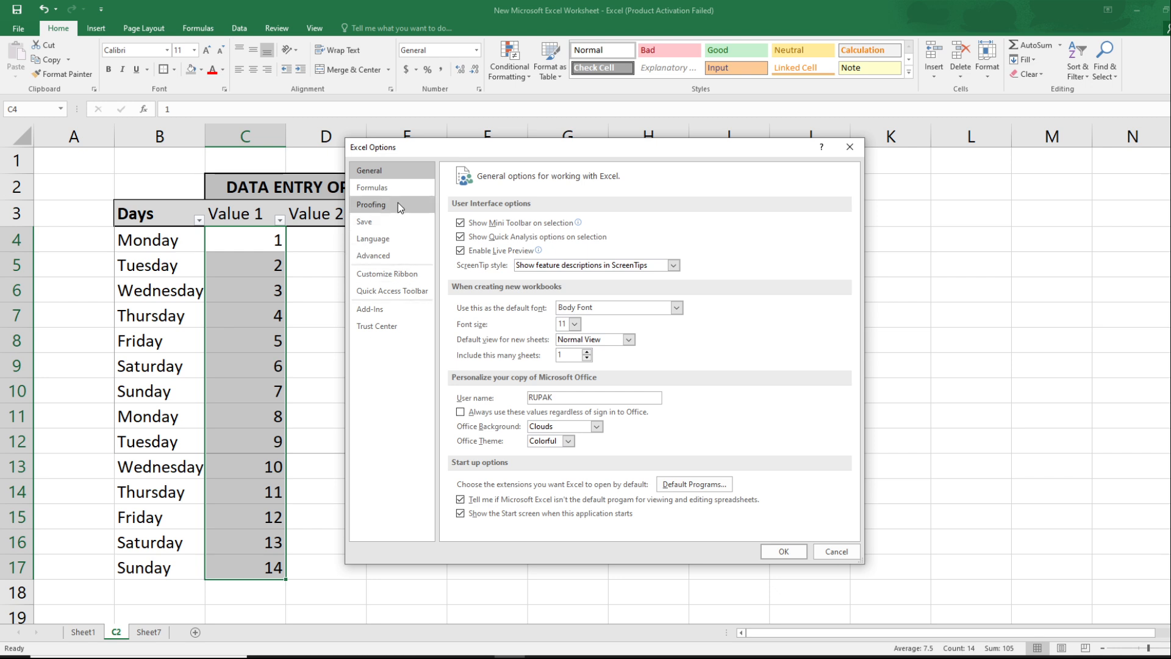
{"action": "left_click", "coordinate": [387, 261]}
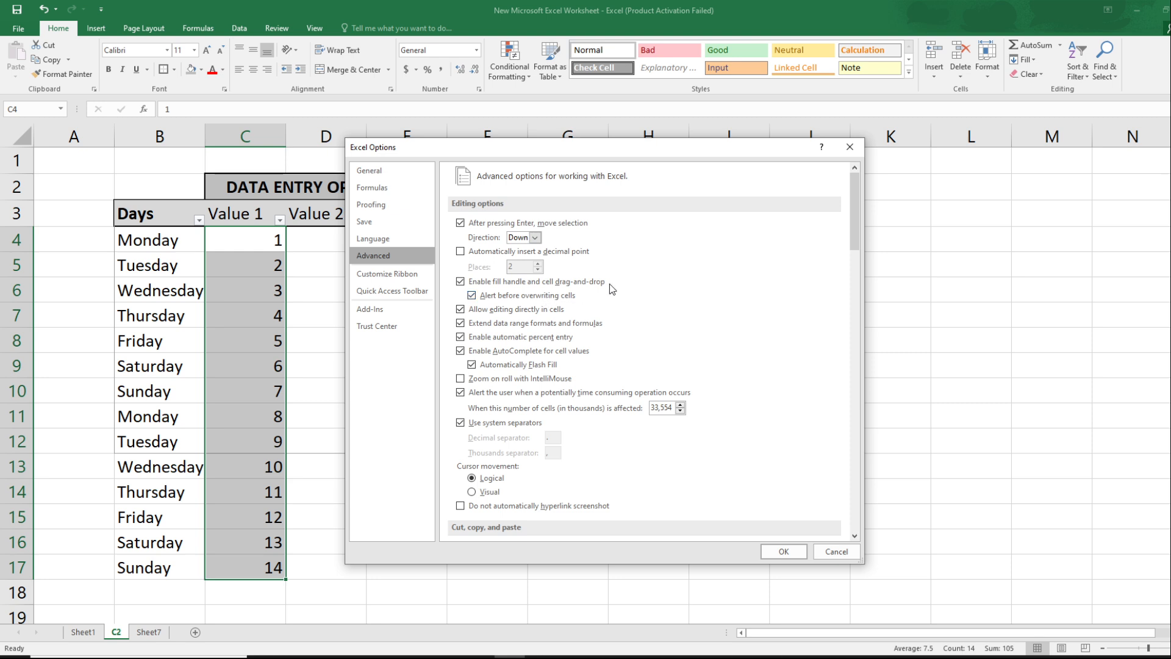
{"action": "left_click", "coordinate": [460, 282]}
{"action": "left_click", "coordinate": [460, 282]}
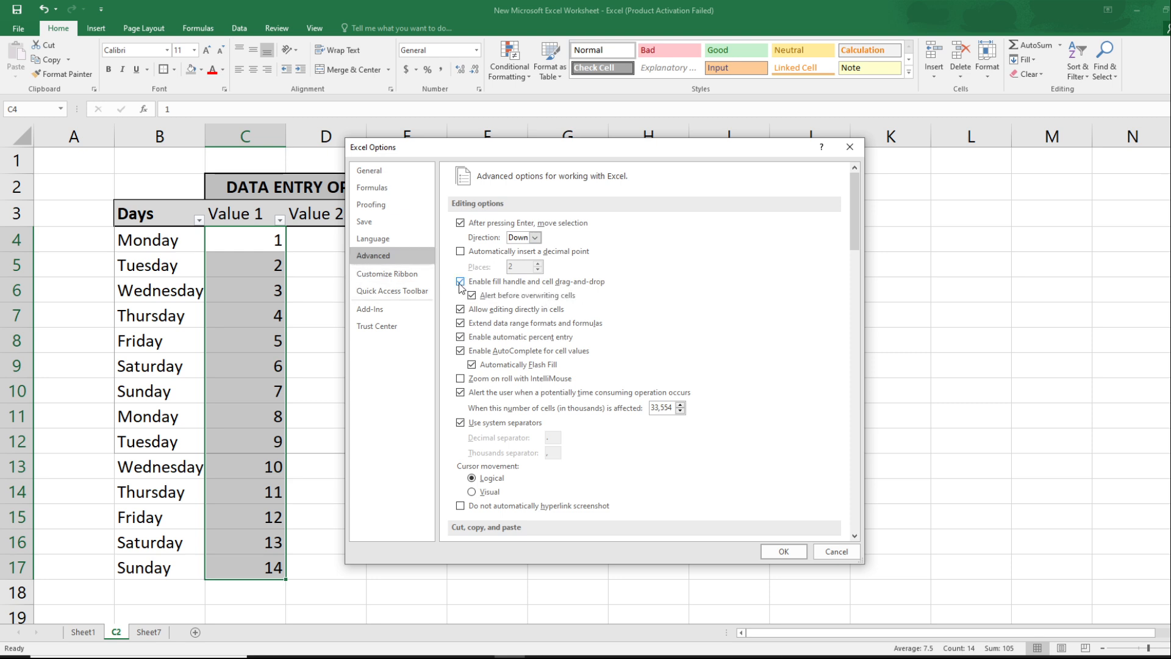
{"action": "left_click", "coordinate": [796, 554]}
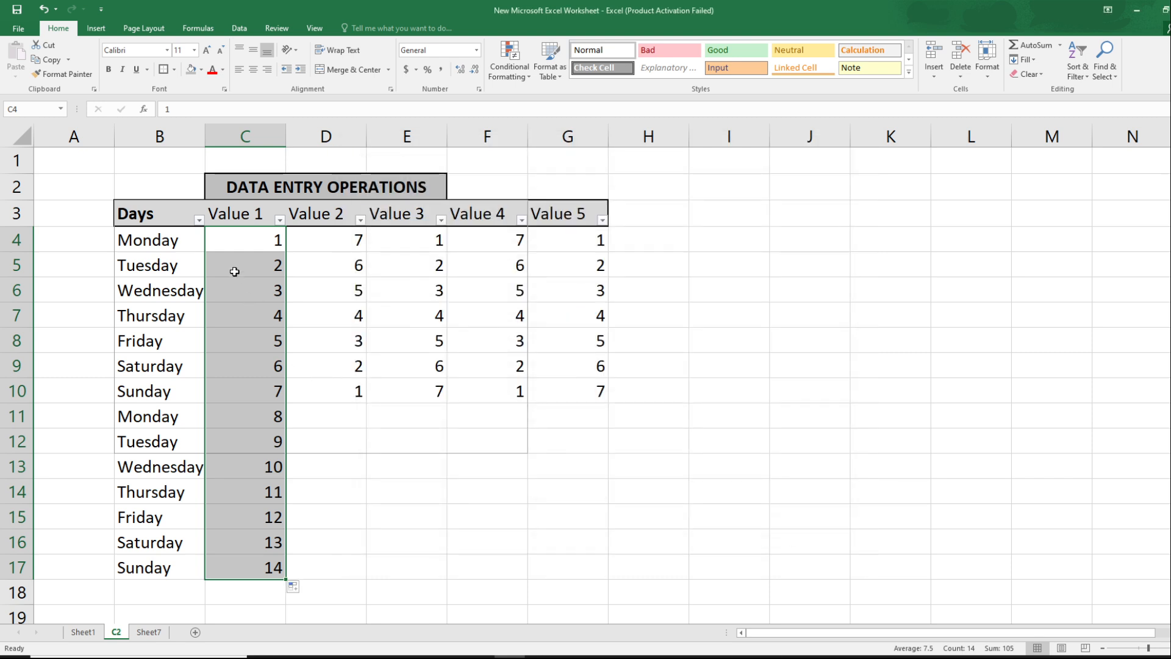
{"action": "left_click", "coordinate": [245, 236]}
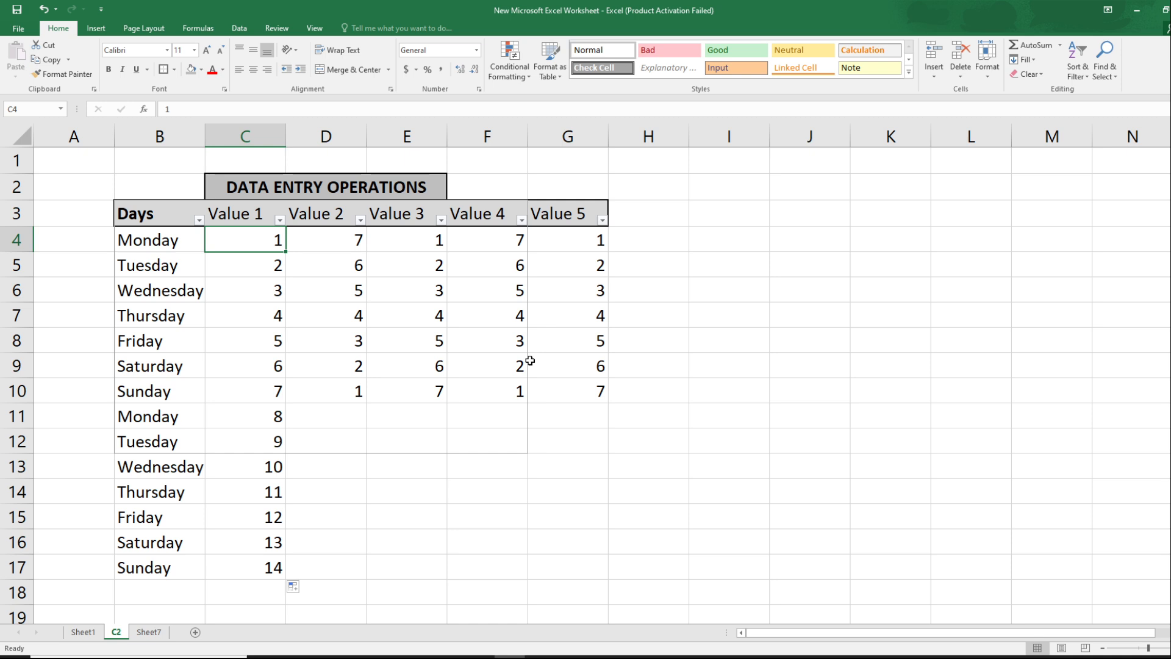